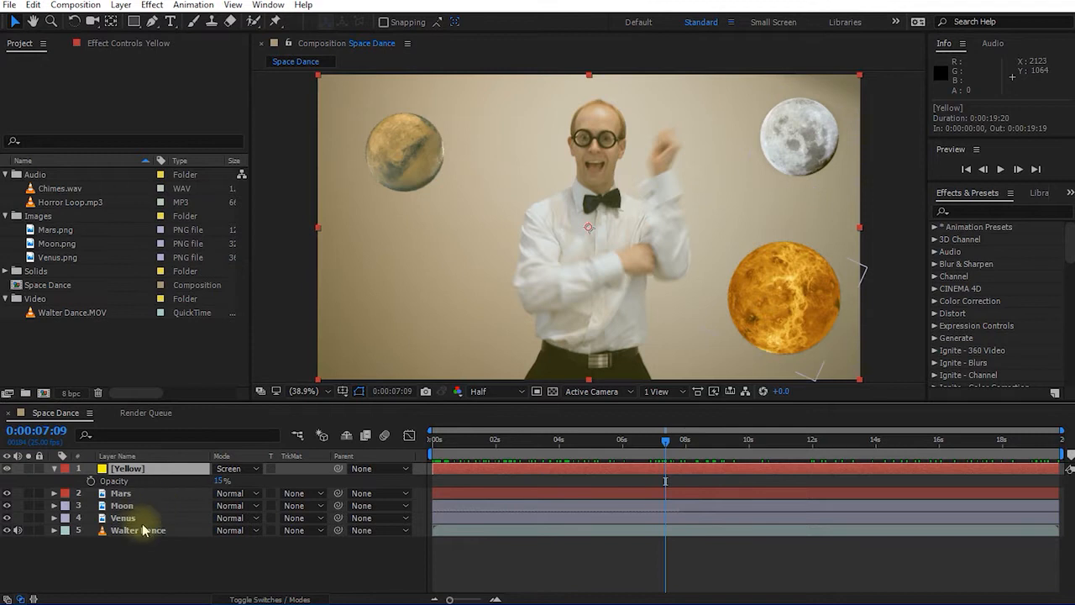
# Select the Walter Dance layer (layer 5) in the timeline.
pyautogui.click(138, 531)
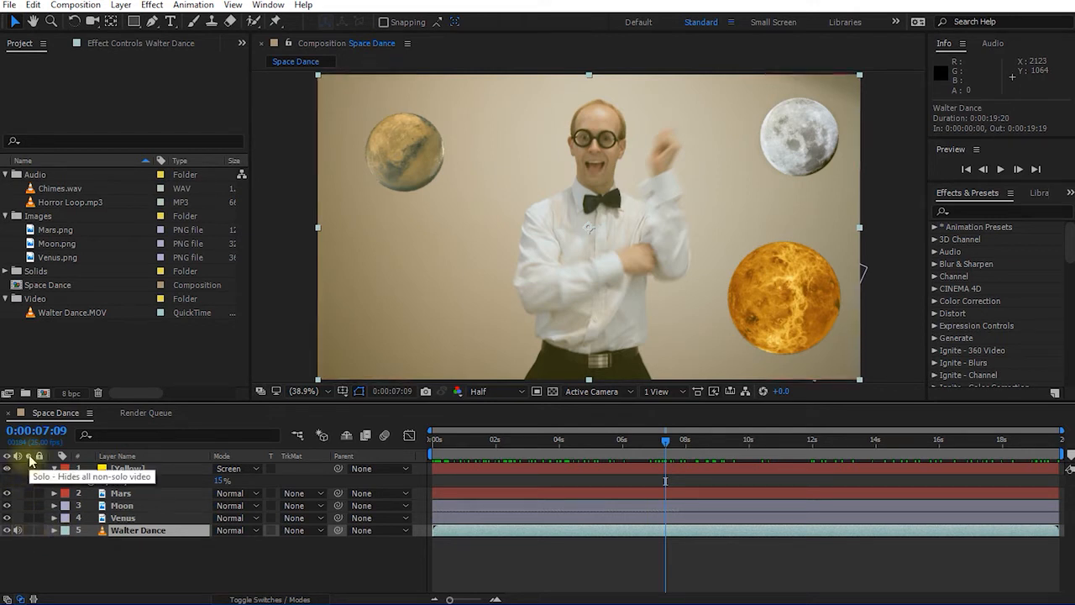
# Solo the Walter Dance layer, briefly unsoloing to check the planets before soloing it again.
pyautogui.click(29, 530)
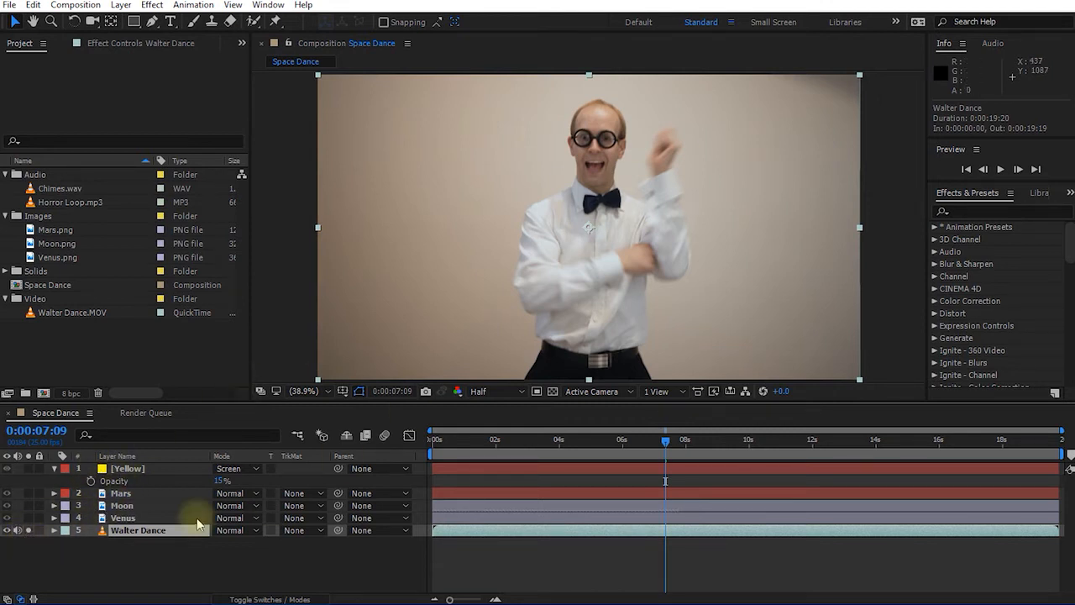
pyautogui.click(29, 531)
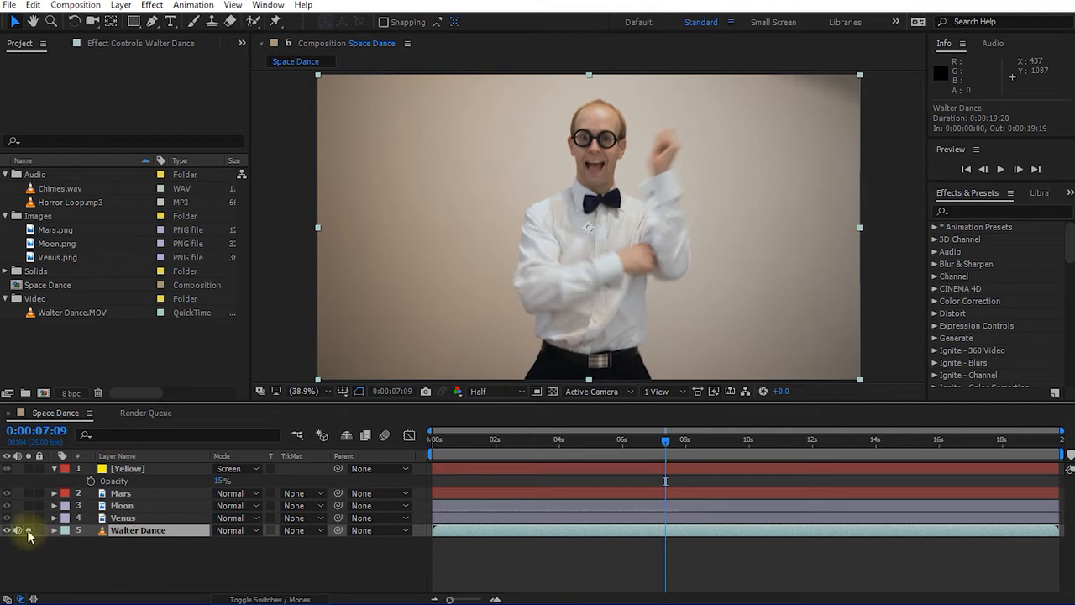
pyautogui.click(28, 531)
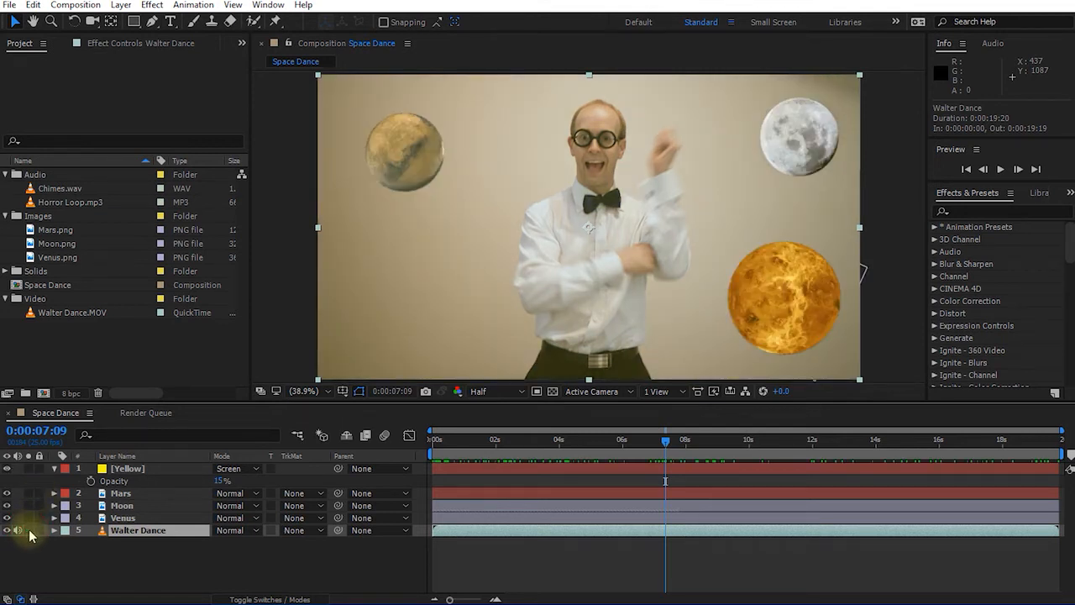
pyautogui.click(29, 531)
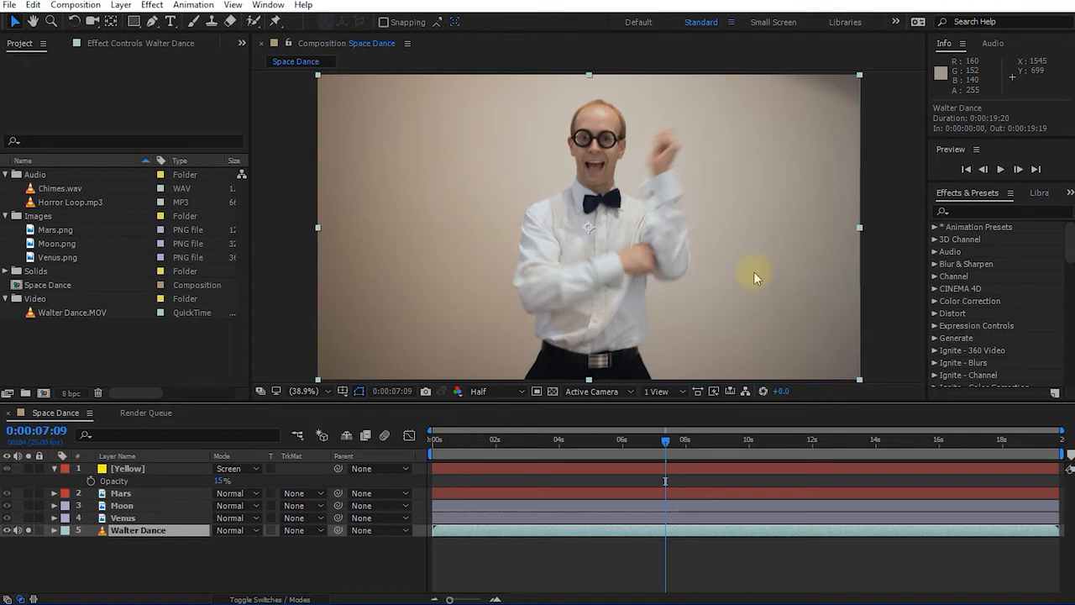
# Look over the Effects & Presets and Libraries panels and the Window menu without changing anything.
pyautogui.click(970, 193)
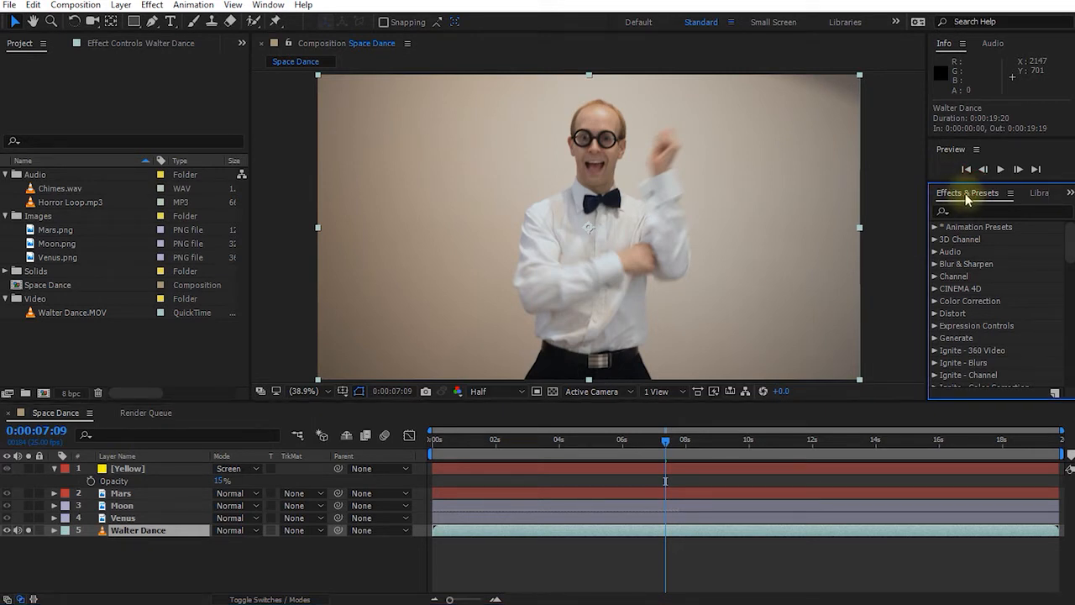
pyautogui.click(1039, 195)
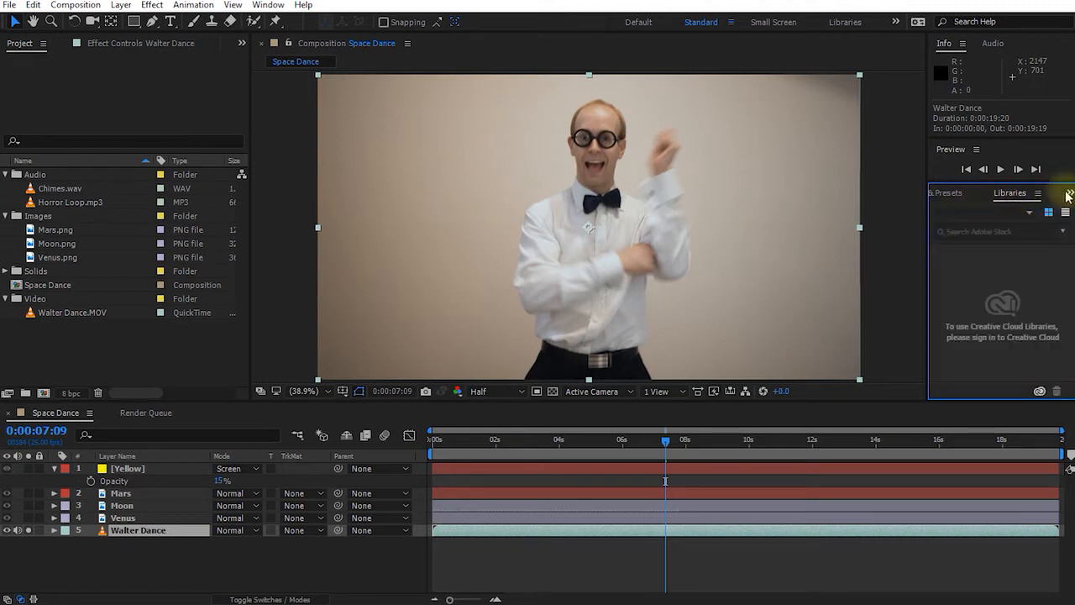
pyautogui.click(970, 195)
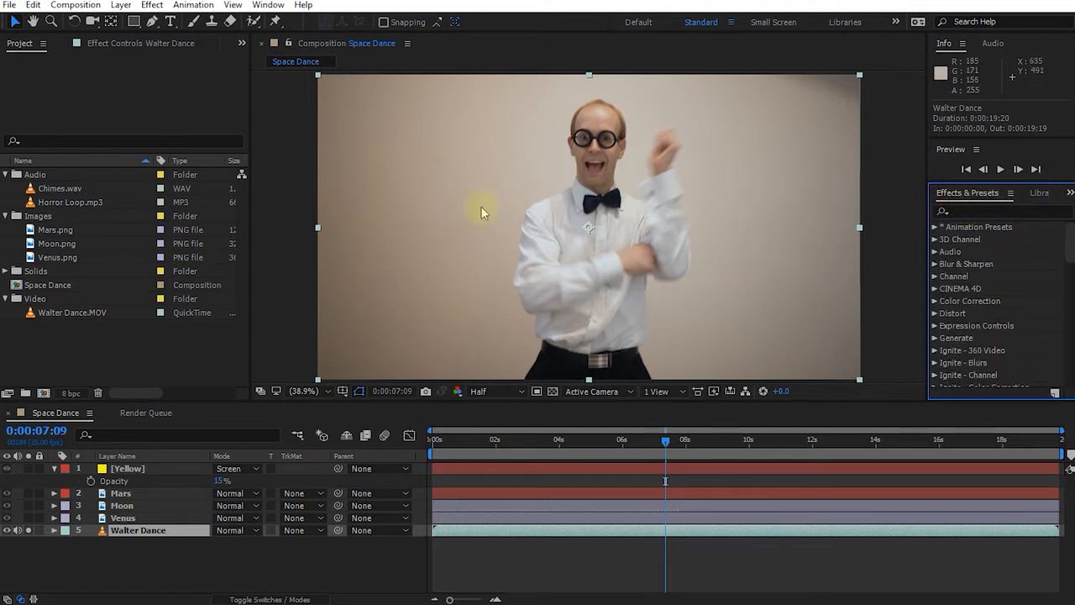
pyautogui.click(268, 5)
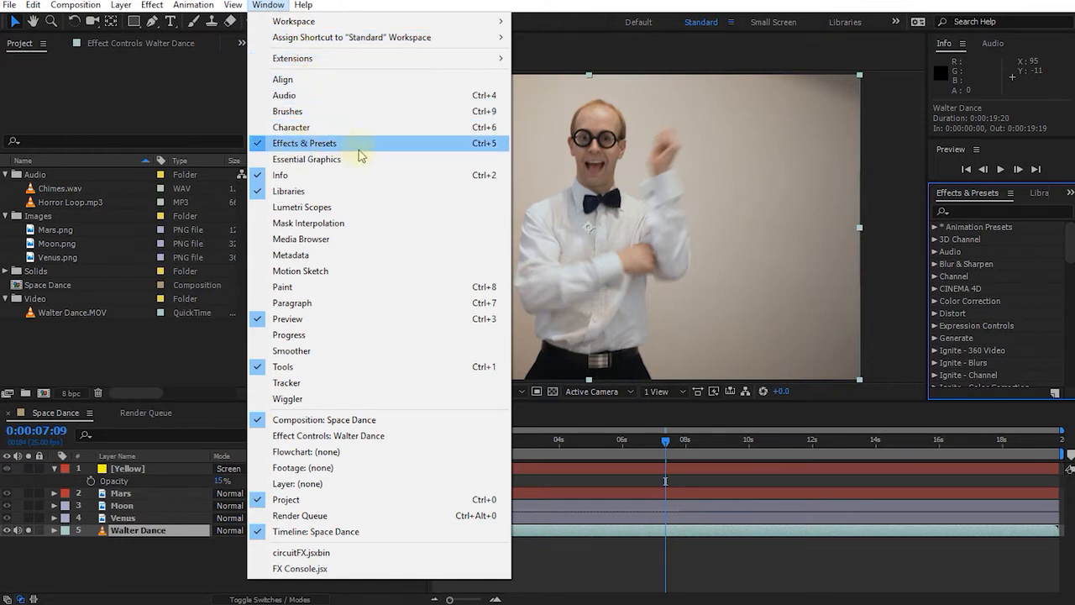
pyautogui.click(942, 193)
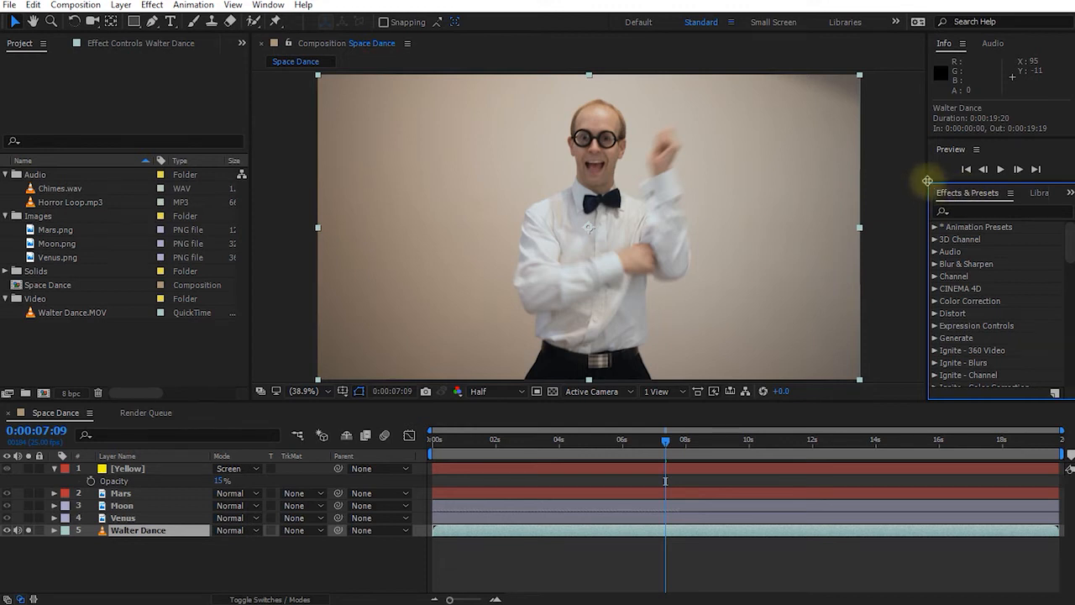
# Widen the right panel column and browse the effect categories, expanding Color Correction and Generate.
pyautogui.moveTo(927, 183); pyautogui.dragTo(905, 182)
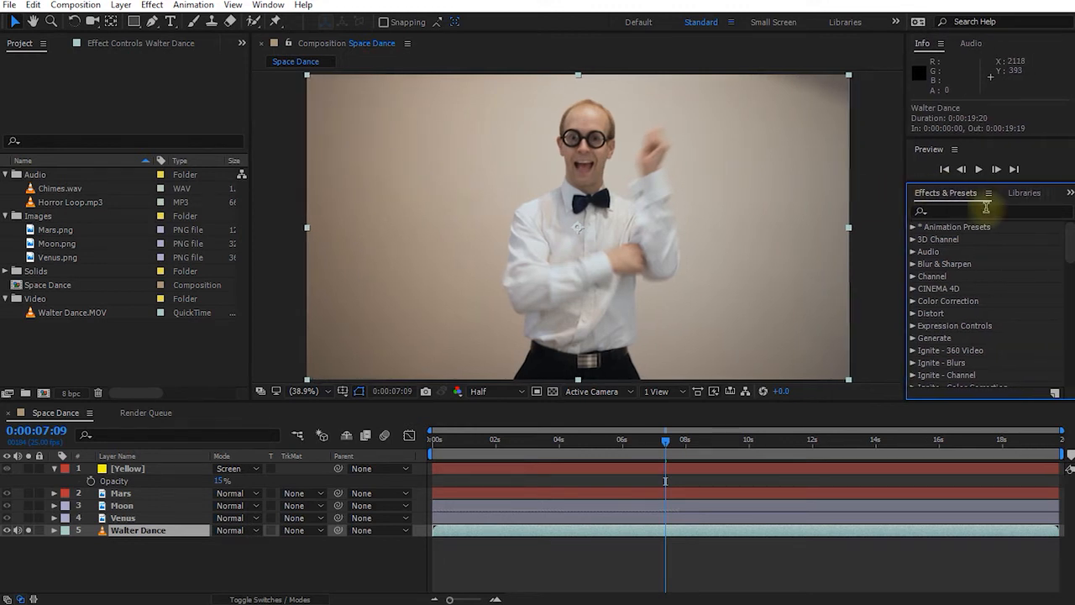
pyautogui.moveTo(1071, 232); pyautogui.dragTo(1068, 233)
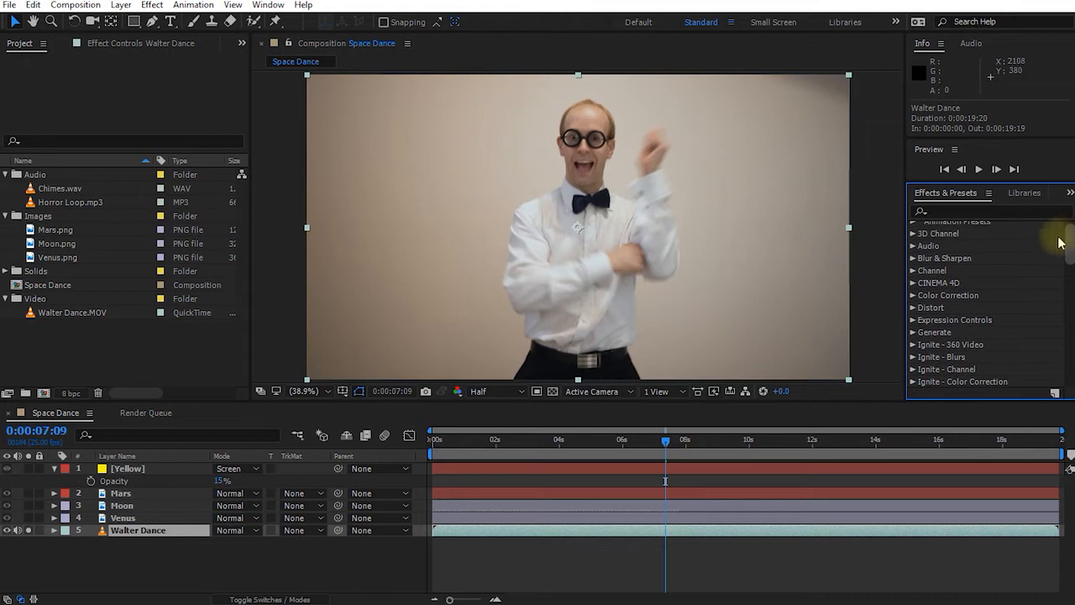
pyautogui.click(914, 299)
pyautogui.scroll(-10, 971, 344)
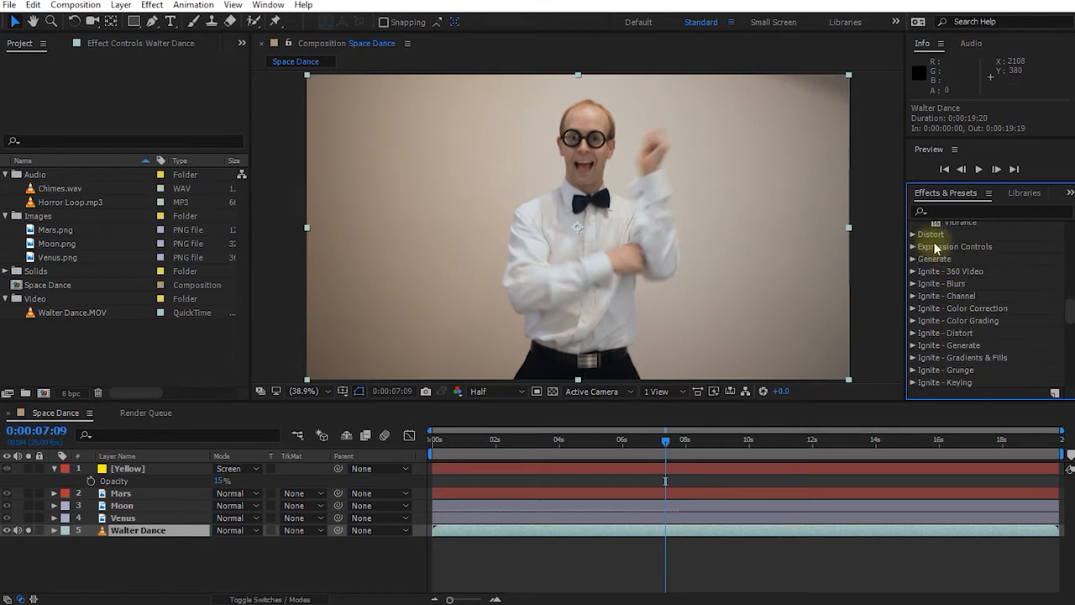
pyautogui.click(913, 259)
pyautogui.scroll(-10, 1000, 289)
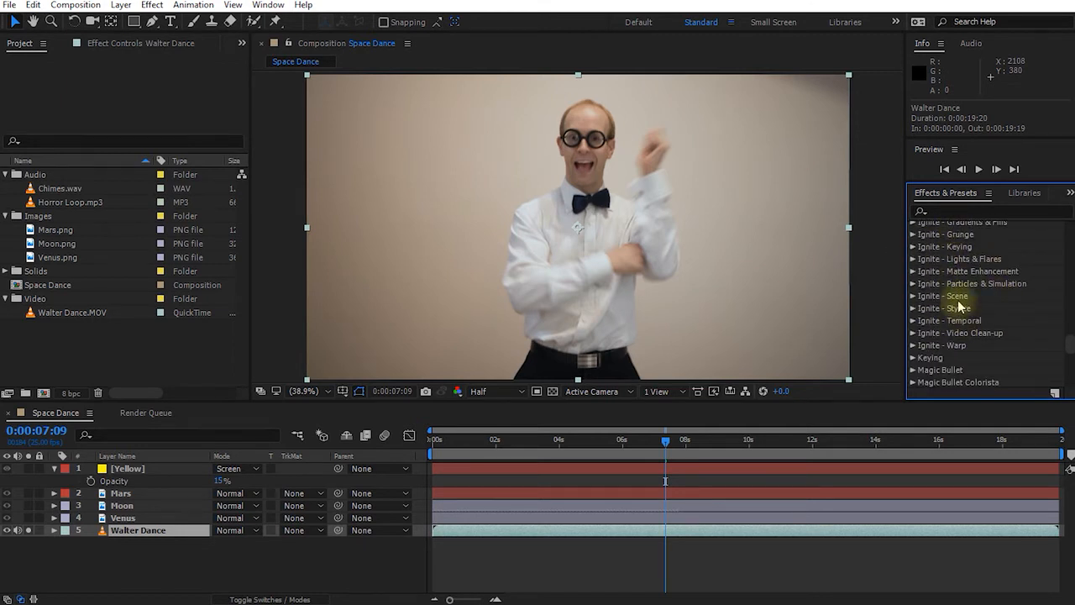
pyautogui.scroll(-3, 957, 273)
pyautogui.scroll(-5, 966, 278)
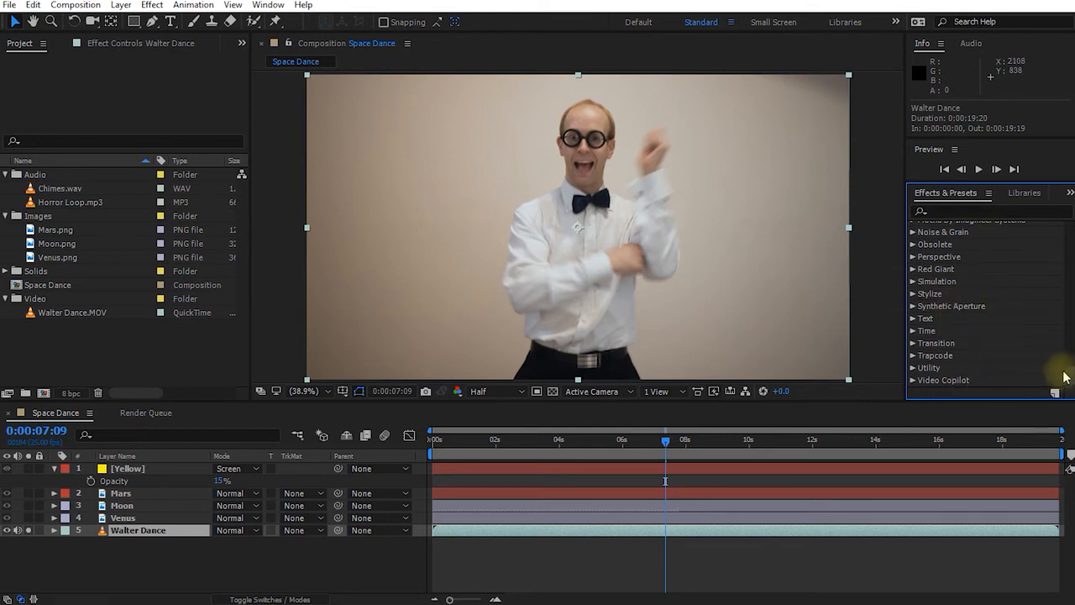
pyautogui.moveTo(1069, 380); pyautogui.dragTo(1069, 231)
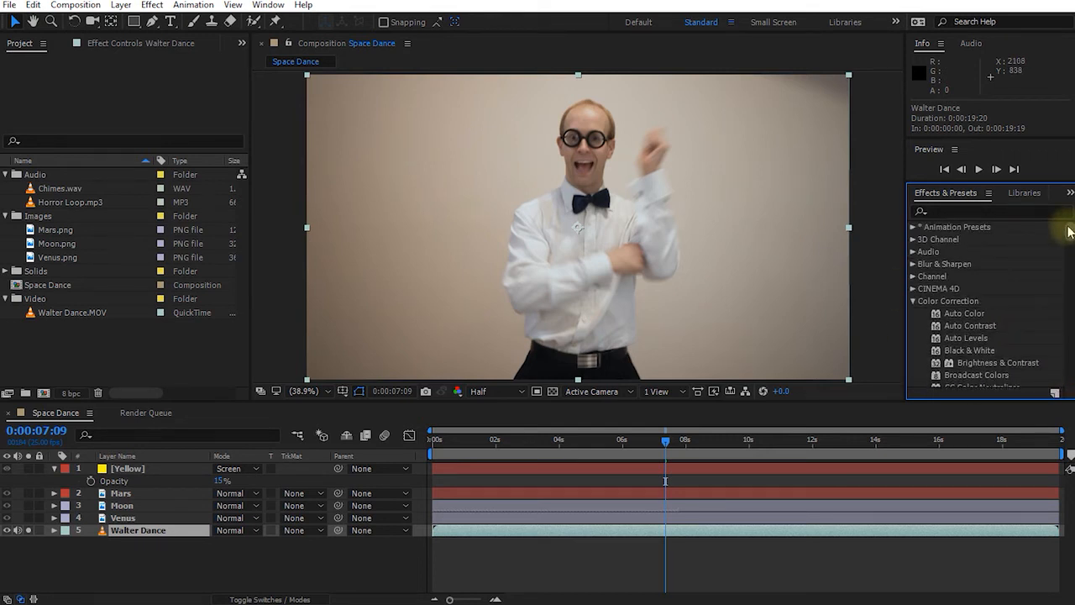
# Search the effects for 'blob' and drag CC Blobbylize onto the Walter Dance layer.
pyautogui.click(944, 214)
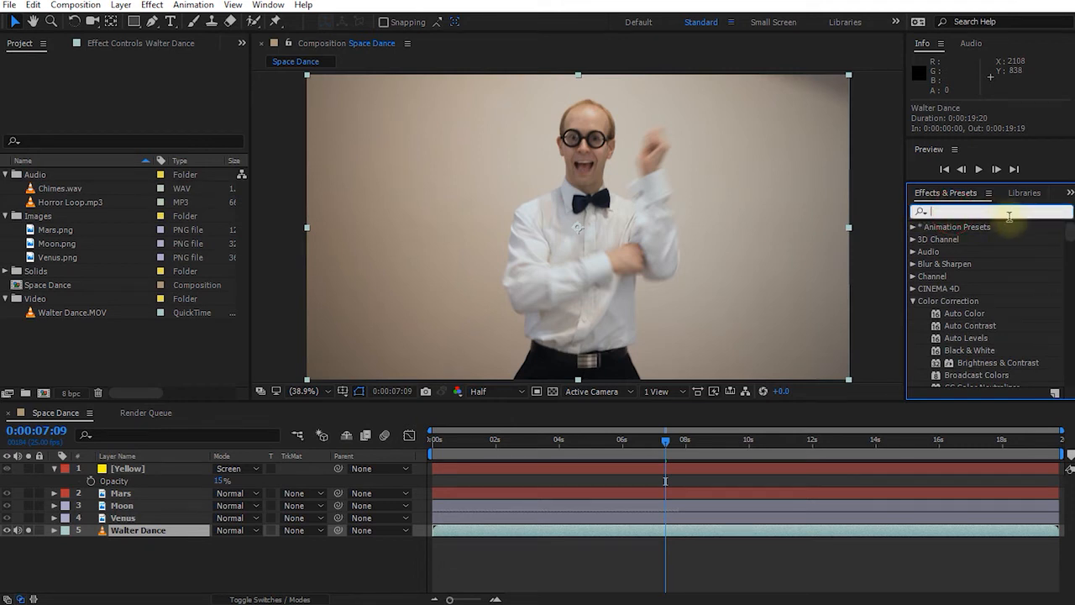
pyautogui.write('blobb')
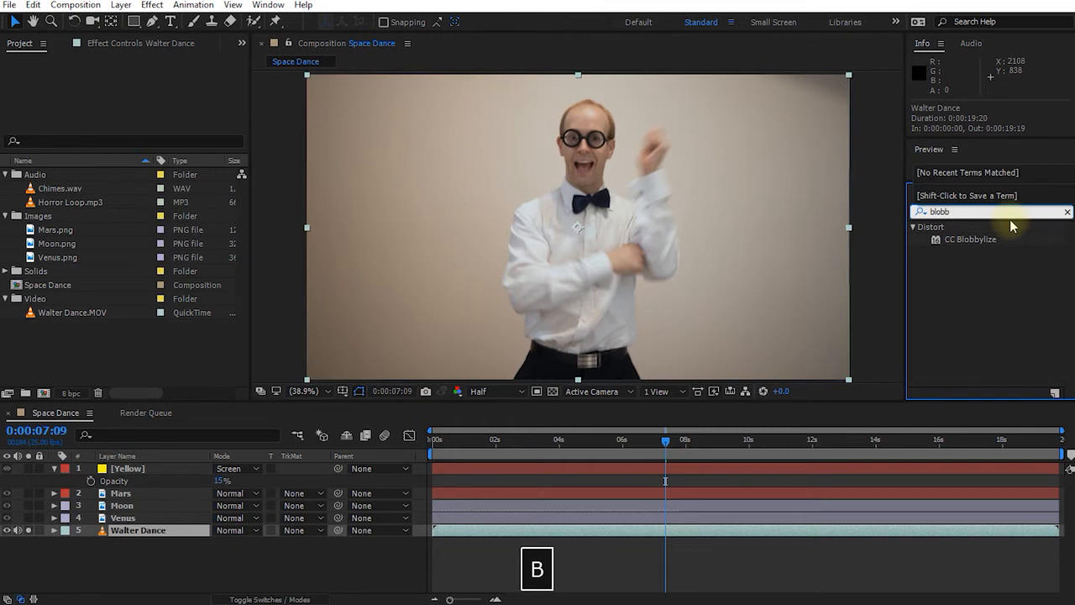
pyautogui.press('BackSpace')
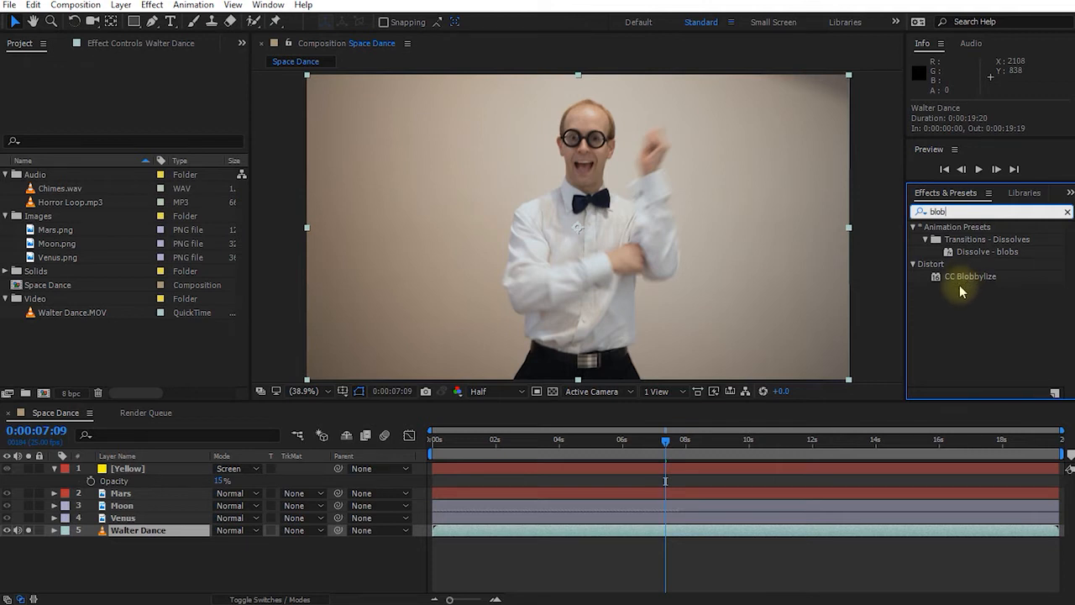
pyautogui.moveTo(959, 284); pyautogui.dragTo(152, 534)
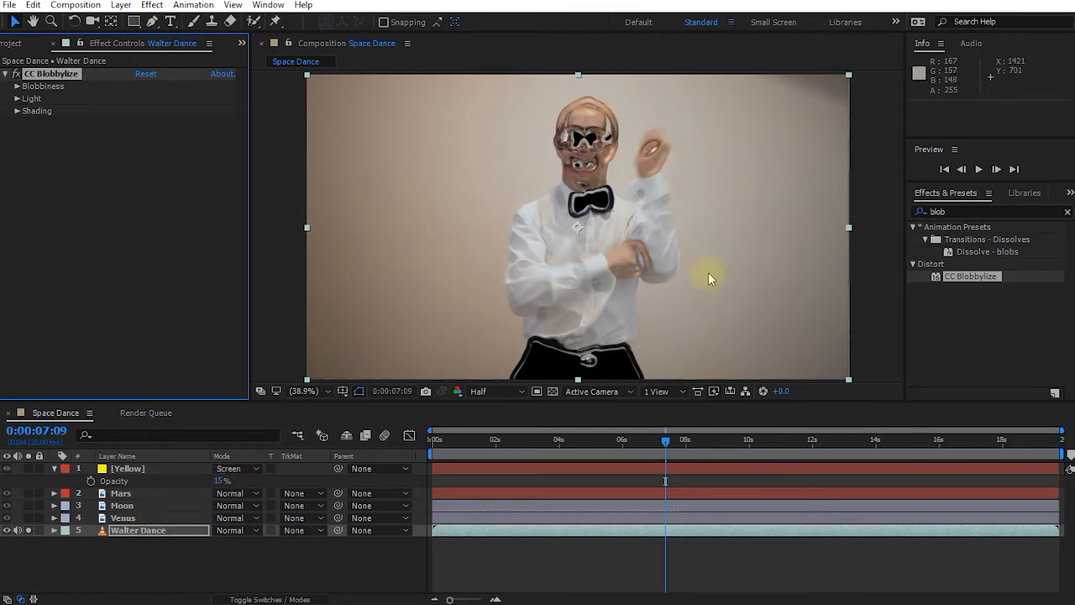
# Scrub and RAM-preview the CC Blobbylize look, ending near the 6-second frame.
pyautogui.moveTo(666, 447); pyautogui.dragTo(629, 448)
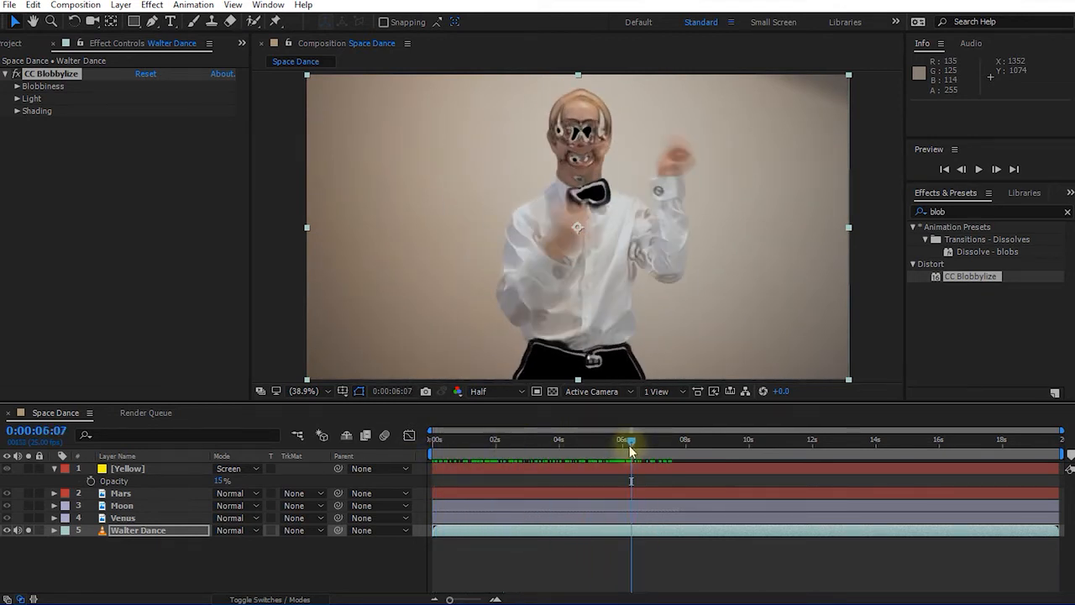
pyautogui.press('space')
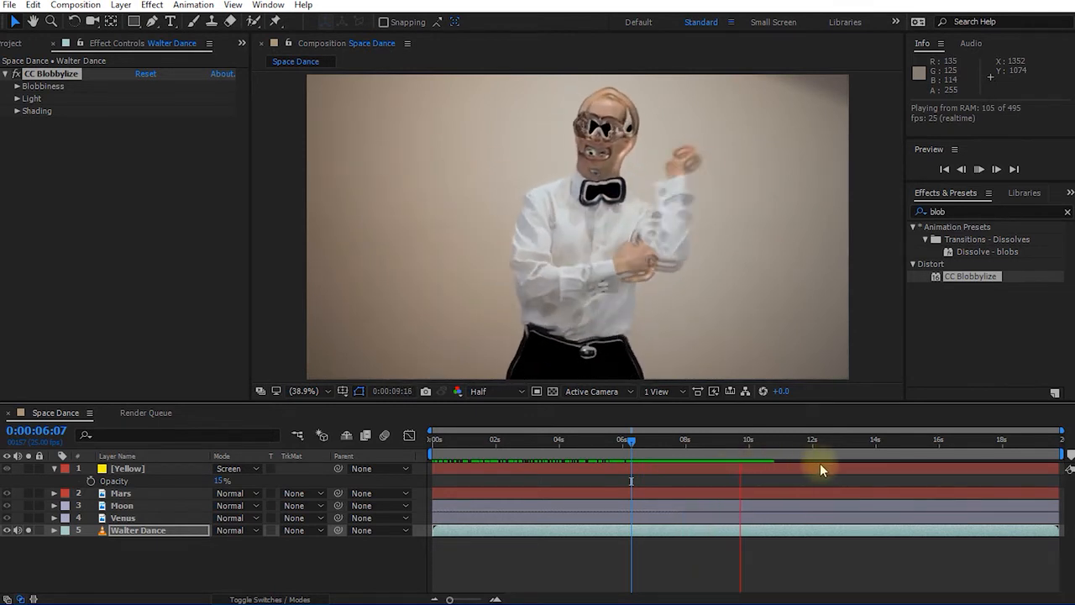
pyautogui.press('space')
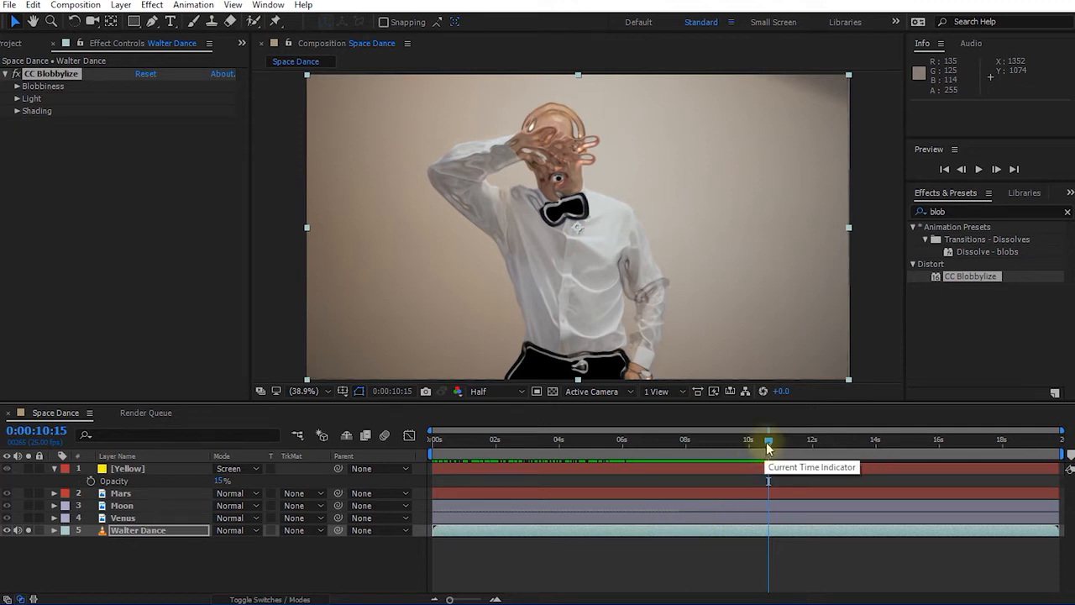
pyautogui.moveTo(771, 443); pyautogui.dragTo(644, 450)
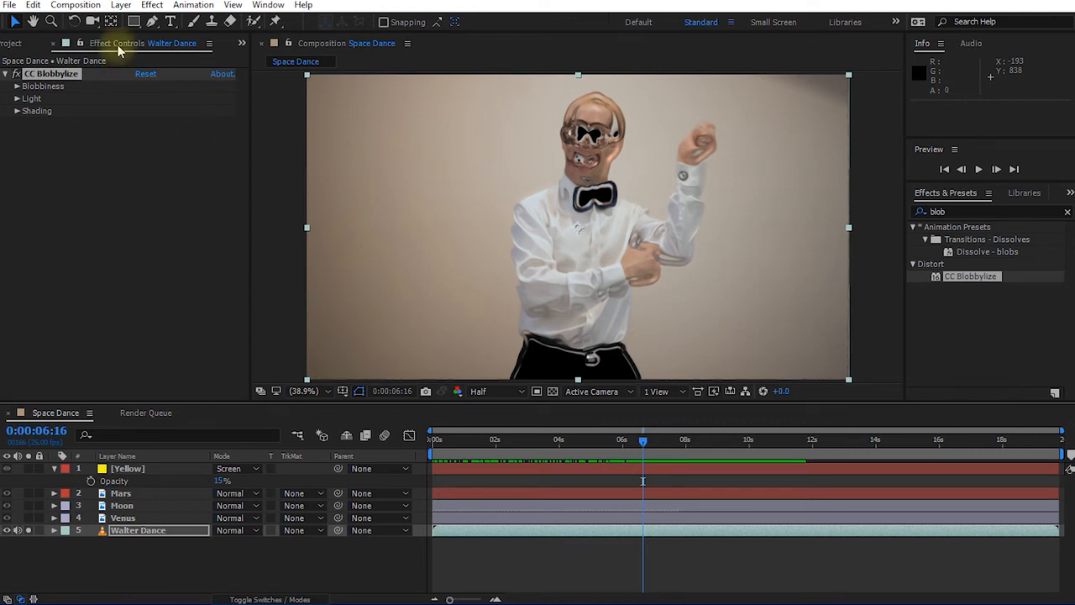
# Switch between the Effect Controls and Project panels and reselect the Walter Dance layer.
pyautogui.click(92, 43)
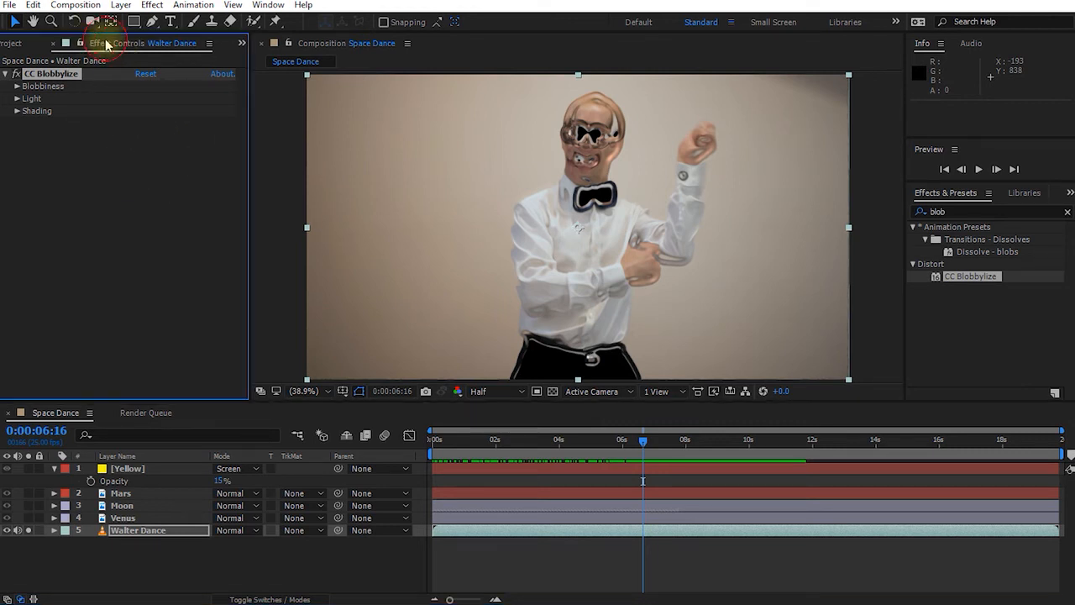
pyautogui.click(12, 44)
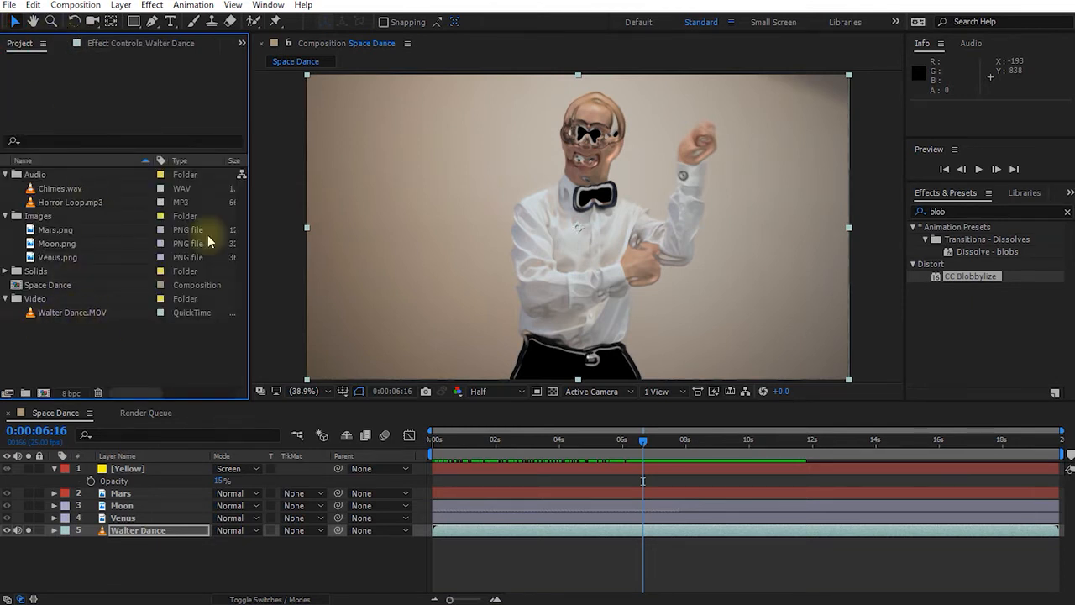
pyautogui.click(138, 43)
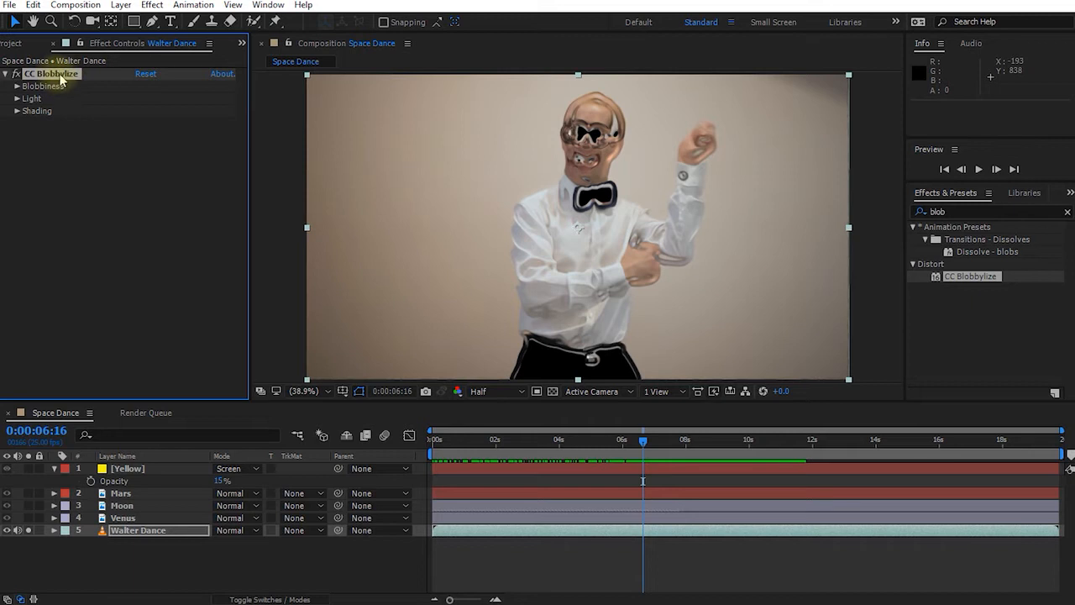
pyautogui.click(122, 518)
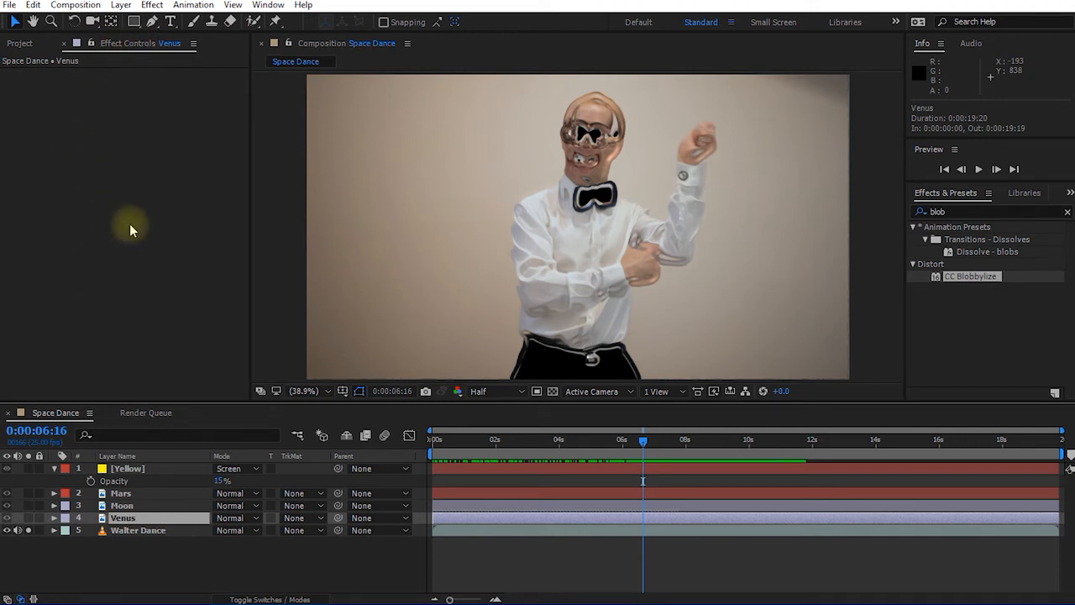
pyautogui.click(132, 537)
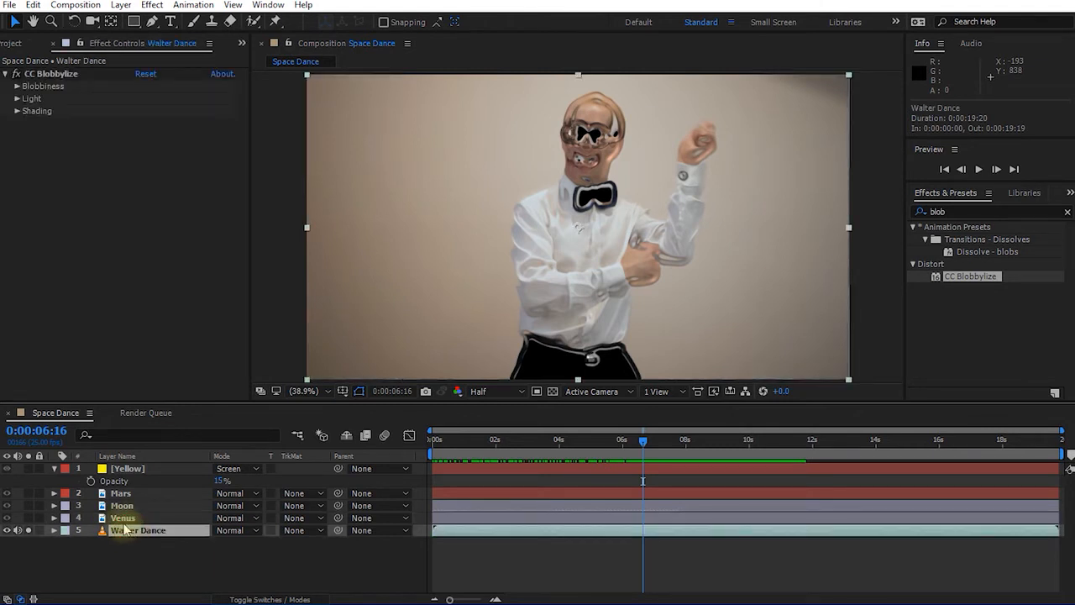
# Delete CC Blobbylize from Walter Dance in the Effect Controls panel.
pyautogui.click(119, 42)
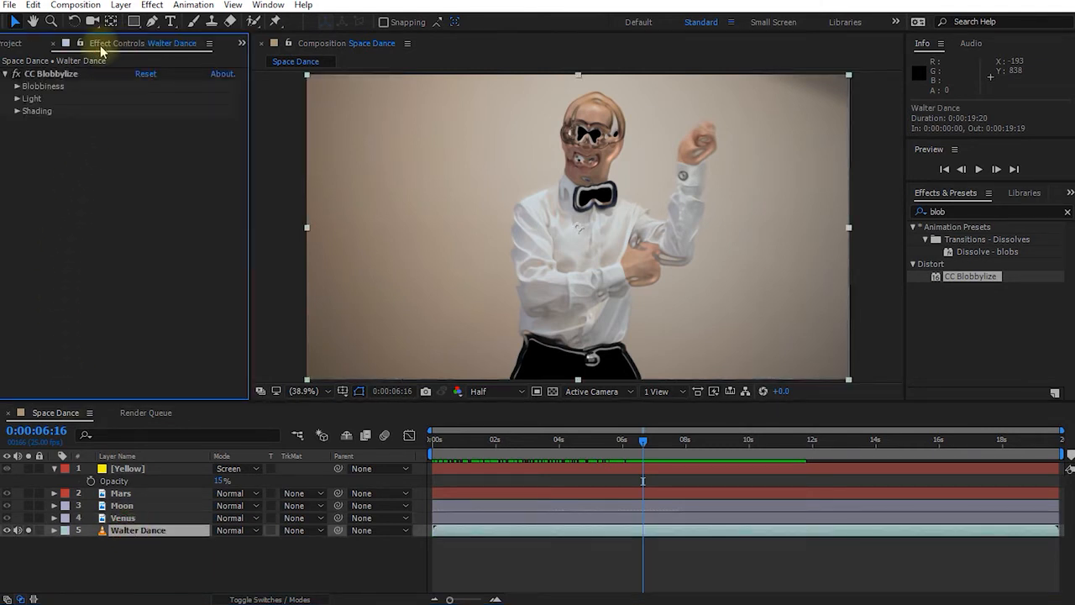
pyautogui.click(267, 6)
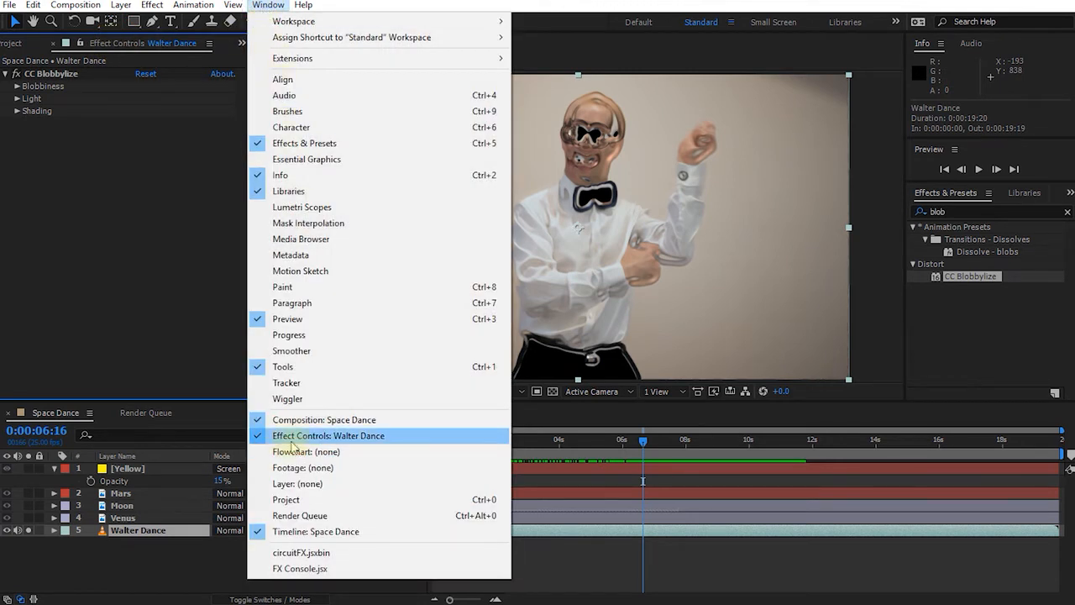
pyautogui.click(274, 7)
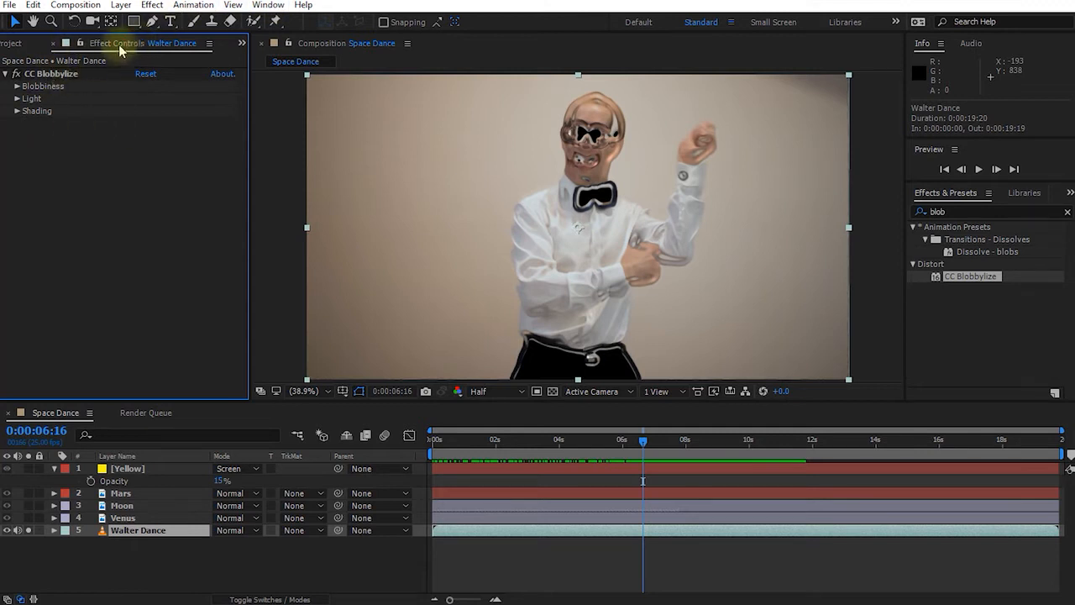
pyautogui.click(38, 74)
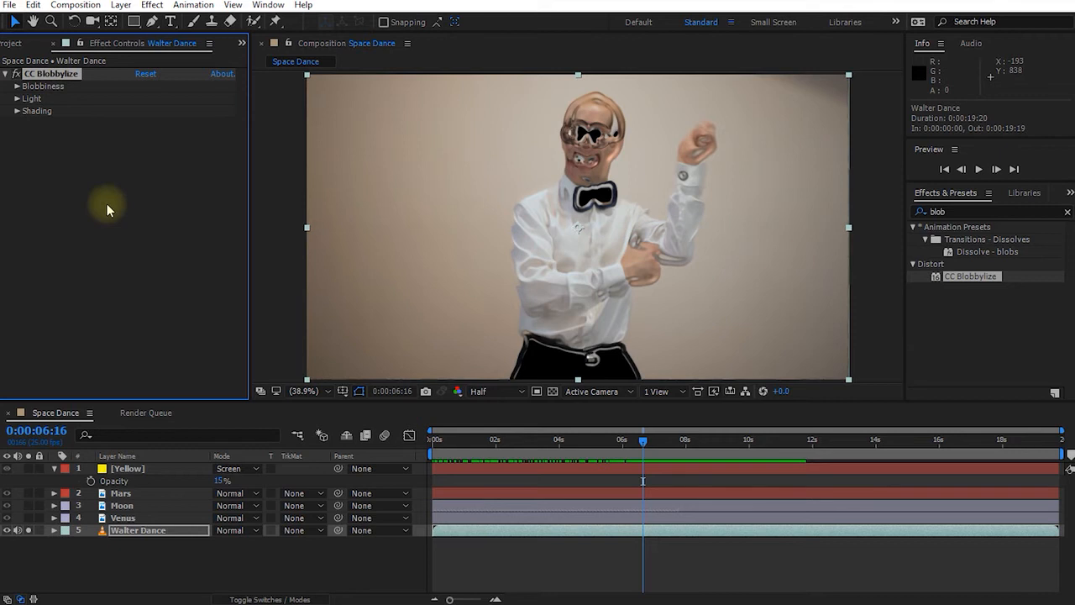
pyautogui.press('Delete')
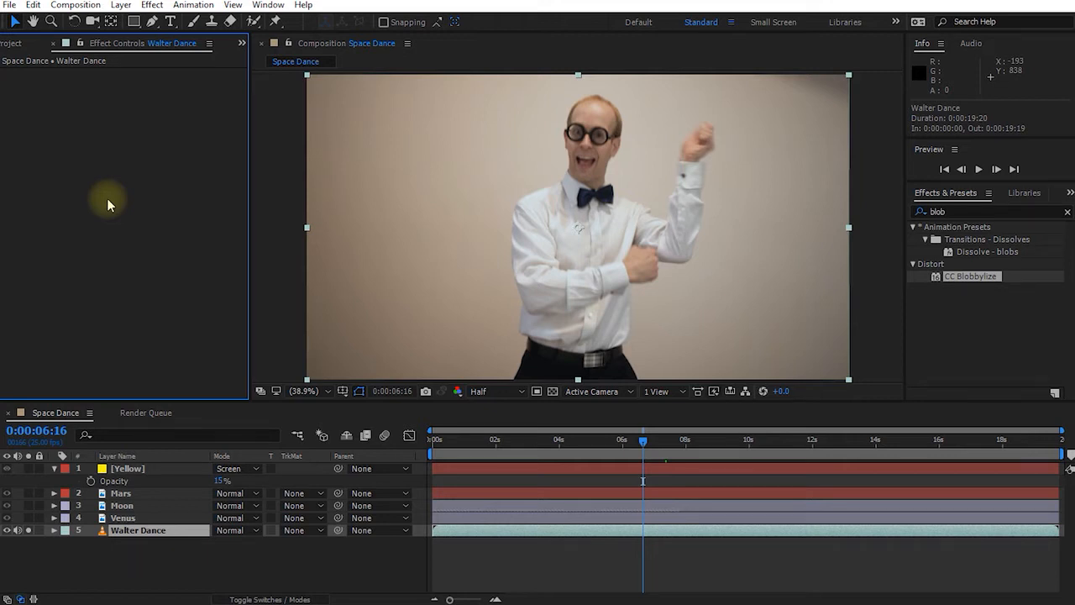
# Reapply Distort > CC Blobbylize to the Walter Dance layer from Effects & Presets.
pyautogui.click(132, 531)
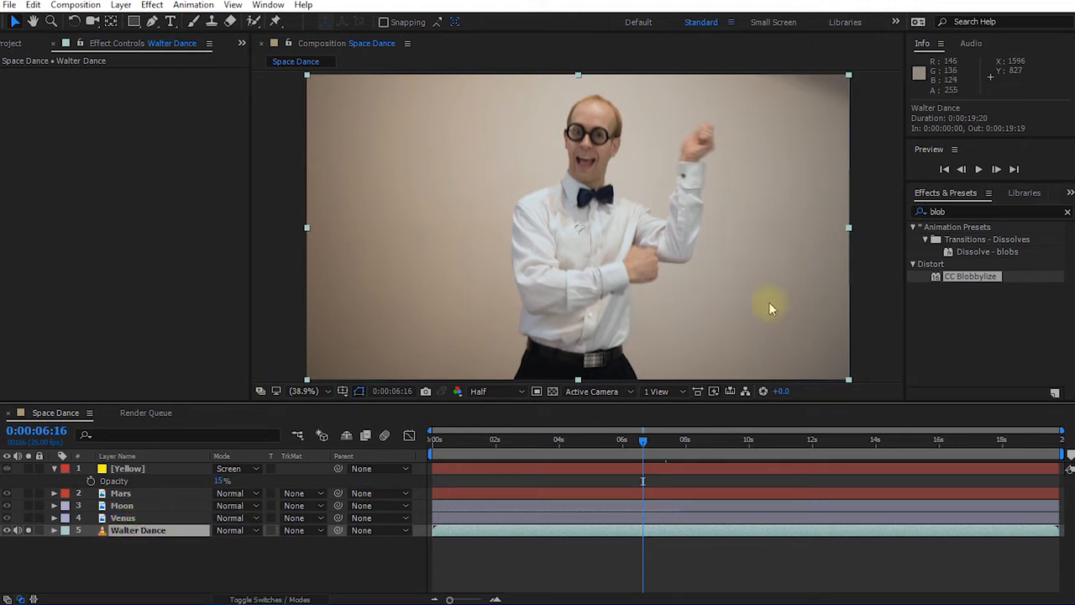
pyautogui.click(950, 194)
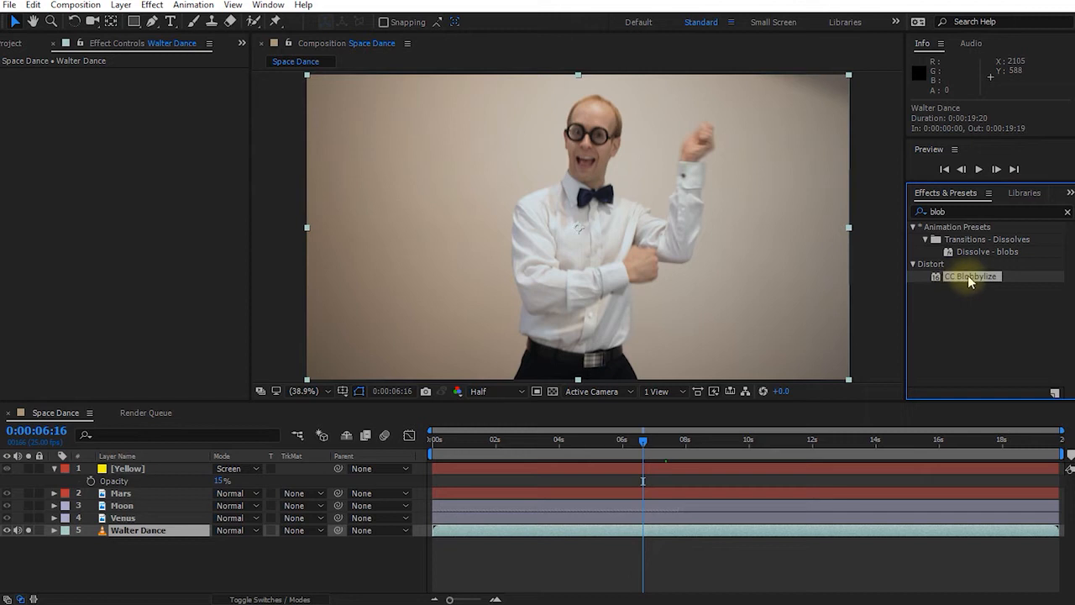
pyautogui.doubleClick(969, 279)
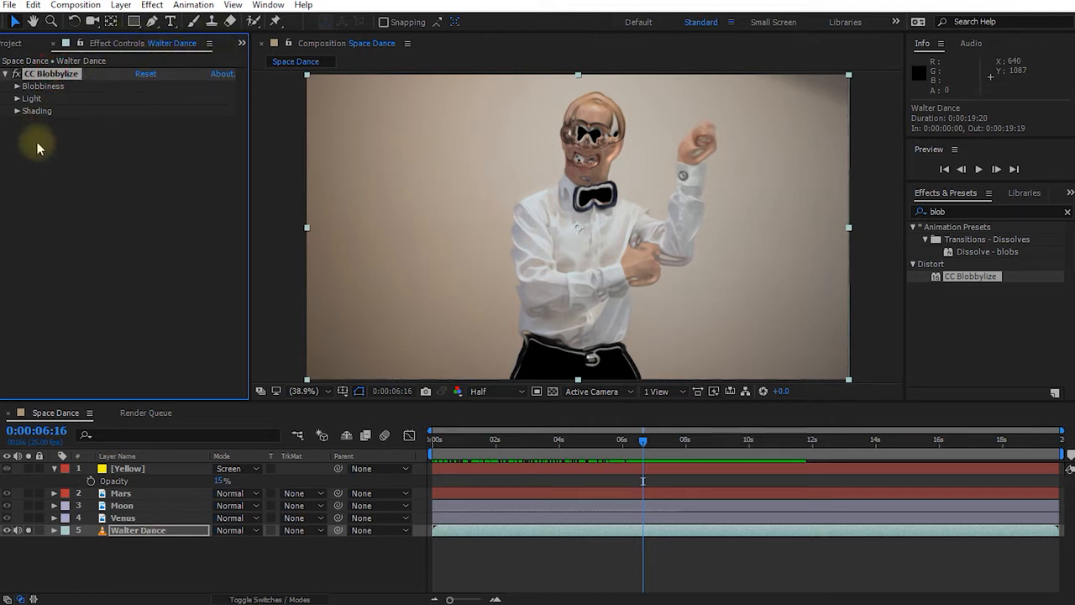
# Set CC Blobbylize Blobbiness Softness to 100.2 and expand the Light and Shading groups.
pyautogui.click(17, 87)
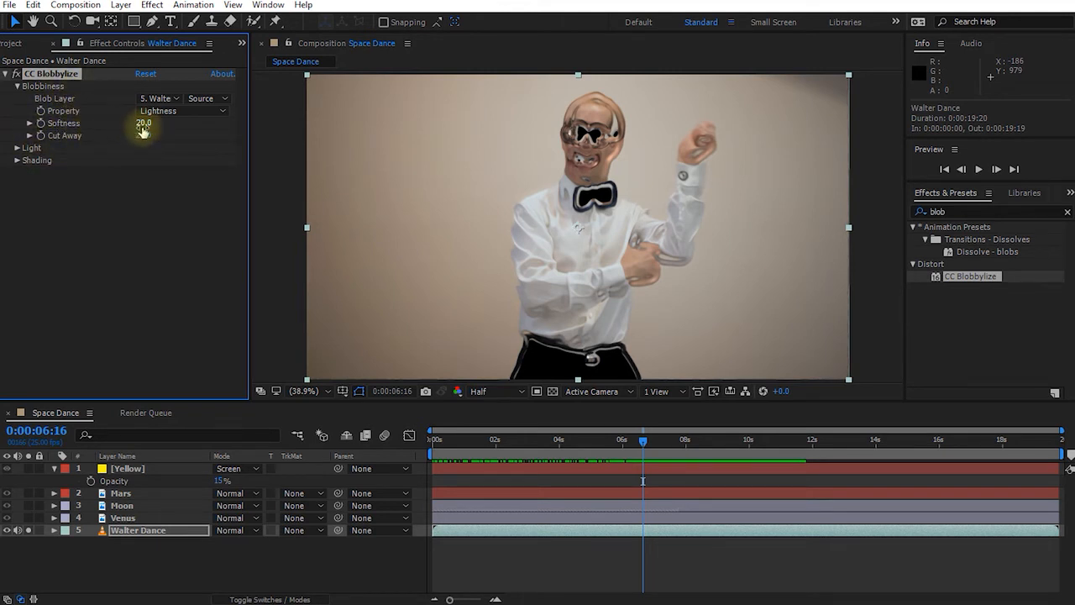
pyautogui.moveTo(144, 124); pyautogui.dragTo(756, 153)
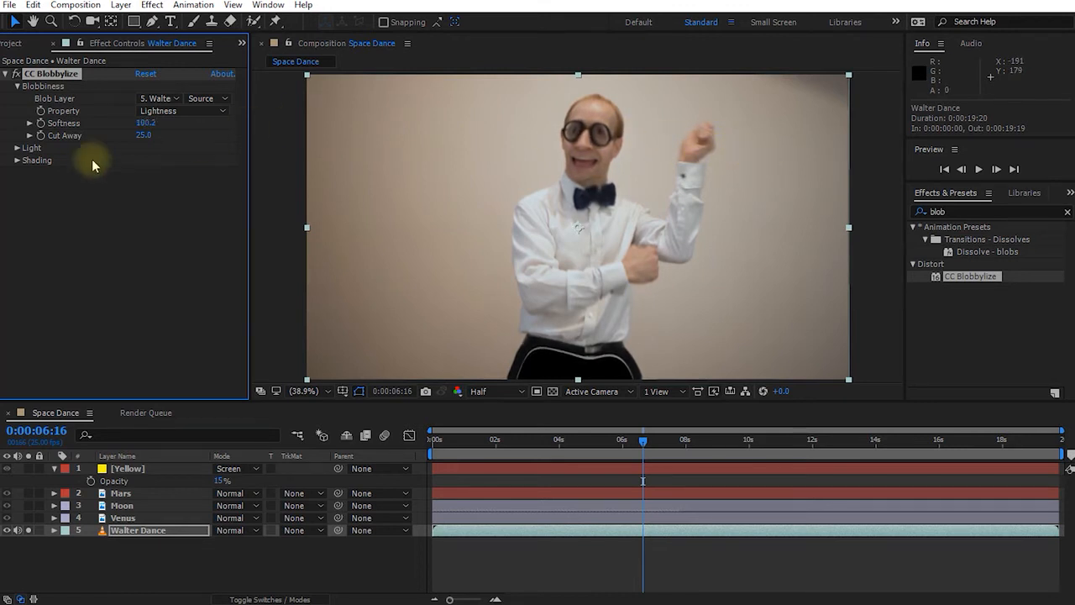
pyautogui.click(18, 158)
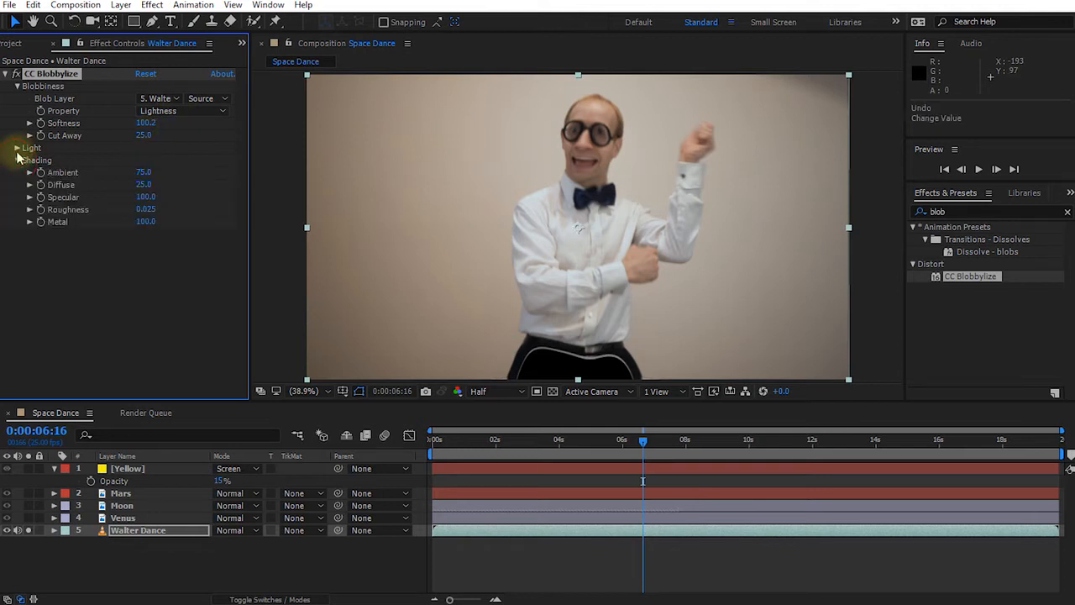
pyautogui.click(17, 149)
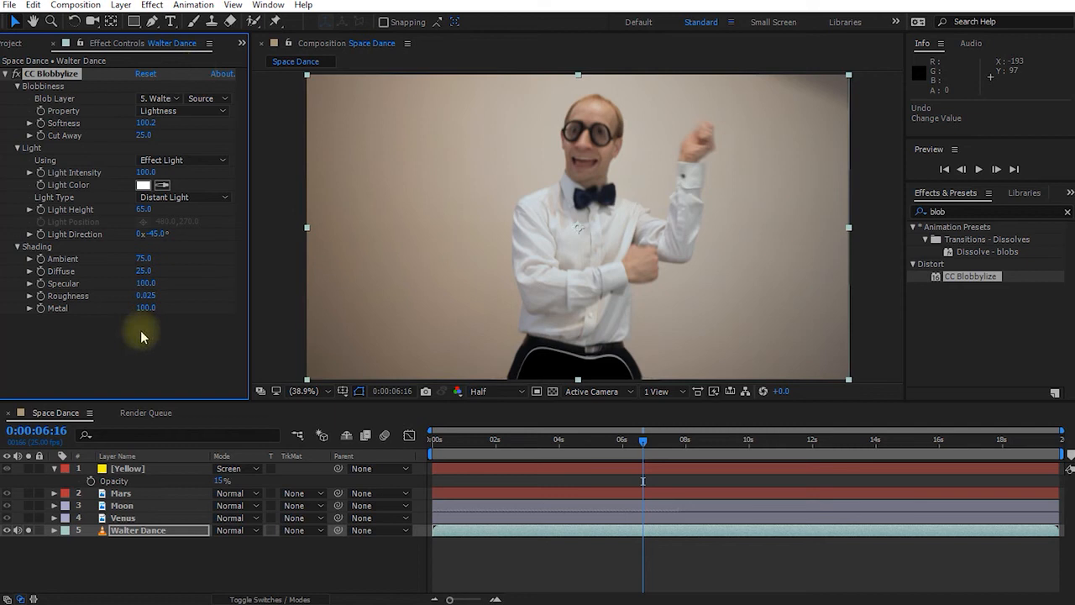
# Preview the softened blob effect from 0:00:00:00, stopping about four seconds in.
pyautogui.moveTo(639, 439); pyautogui.dragTo(398, 453)
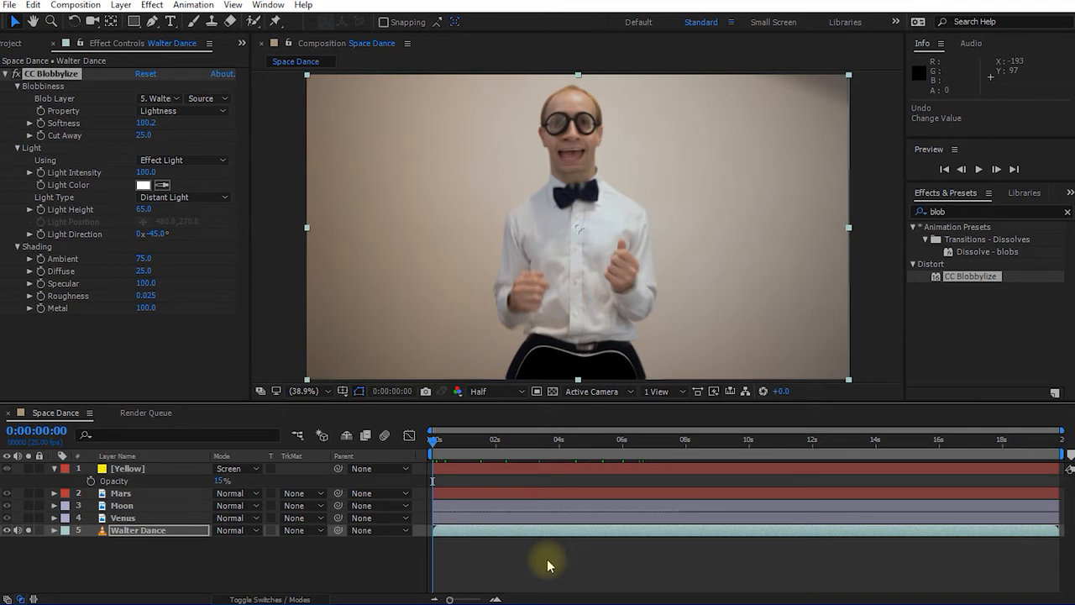
pyautogui.press('space')
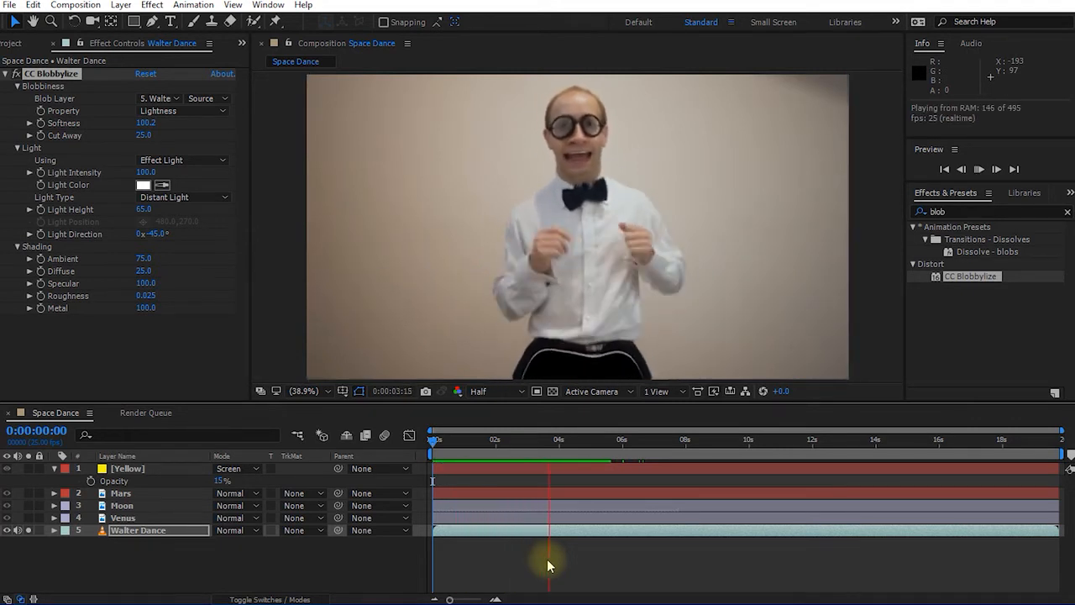
pyautogui.press('space')
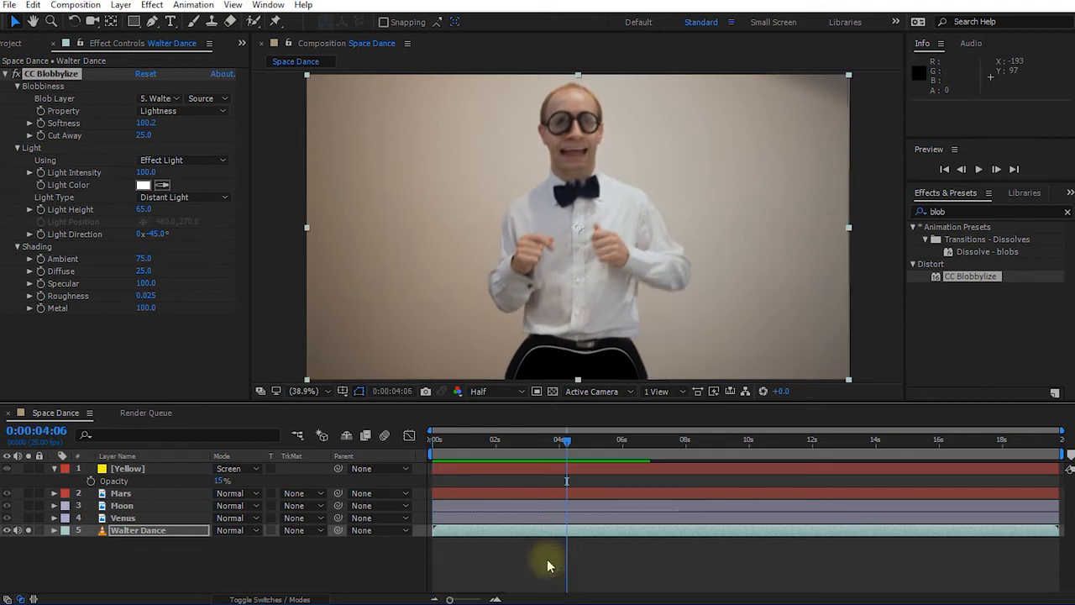
pyautogui.click(115, 44)
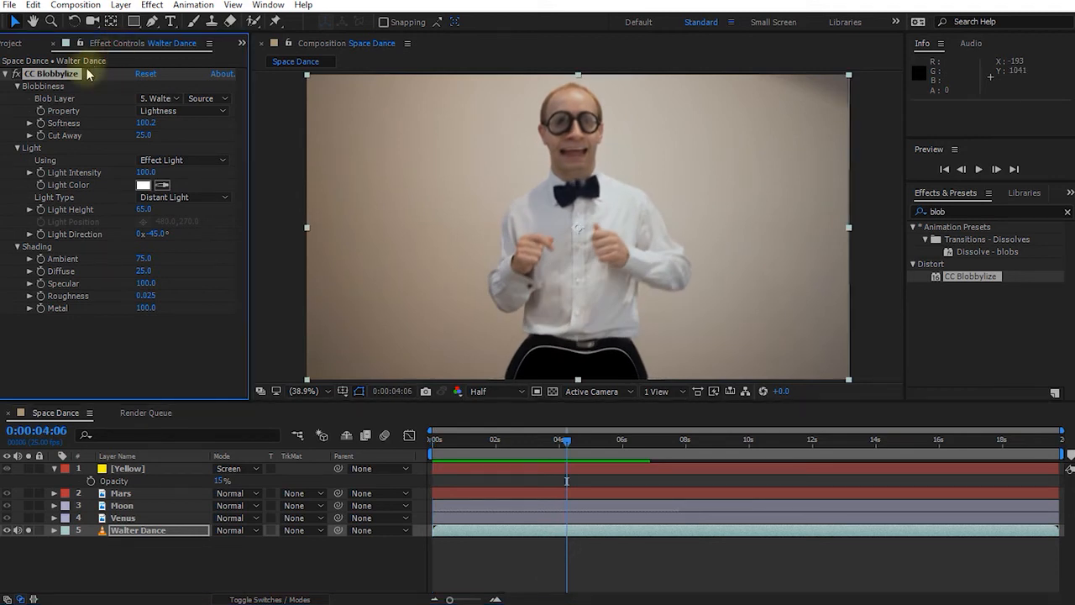
# Disable CC Blobbylize with its fx switch and collapse its settings.
pyautogui.click(16, 75)
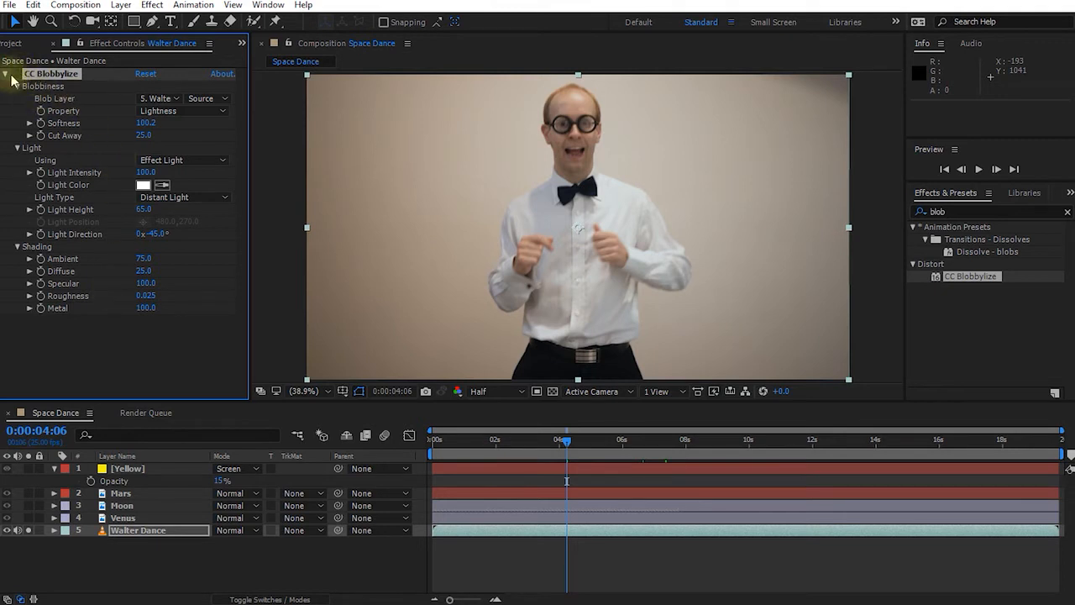
pyautogui.click(6, 77)
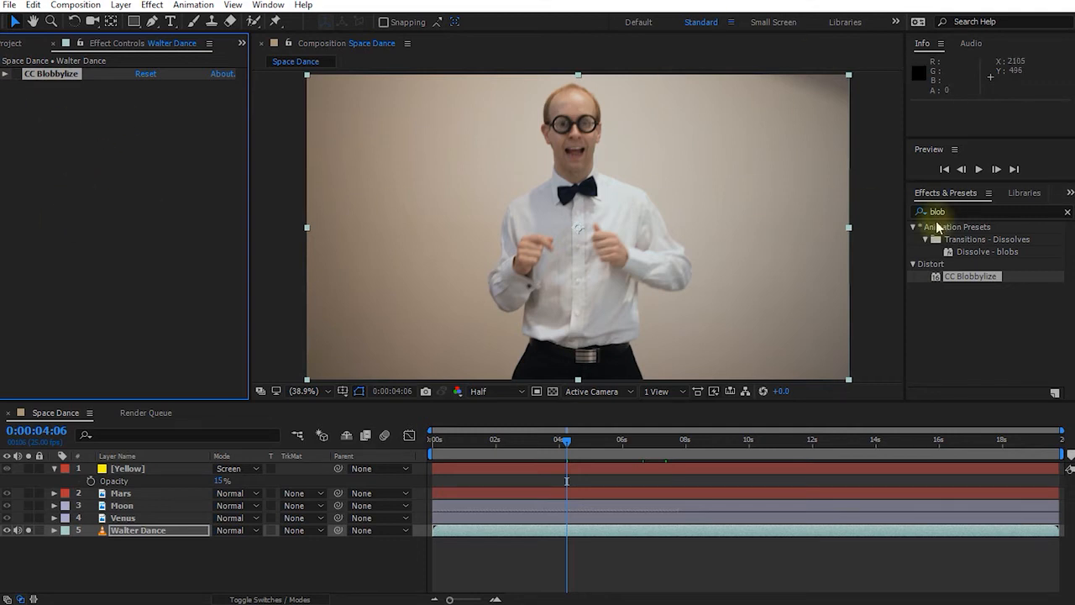
# Search 'cartoo' in Effects & Presets and apply Stylize > Cartoon to the Walter Dance layer.
pyautogui.click(966, 210)
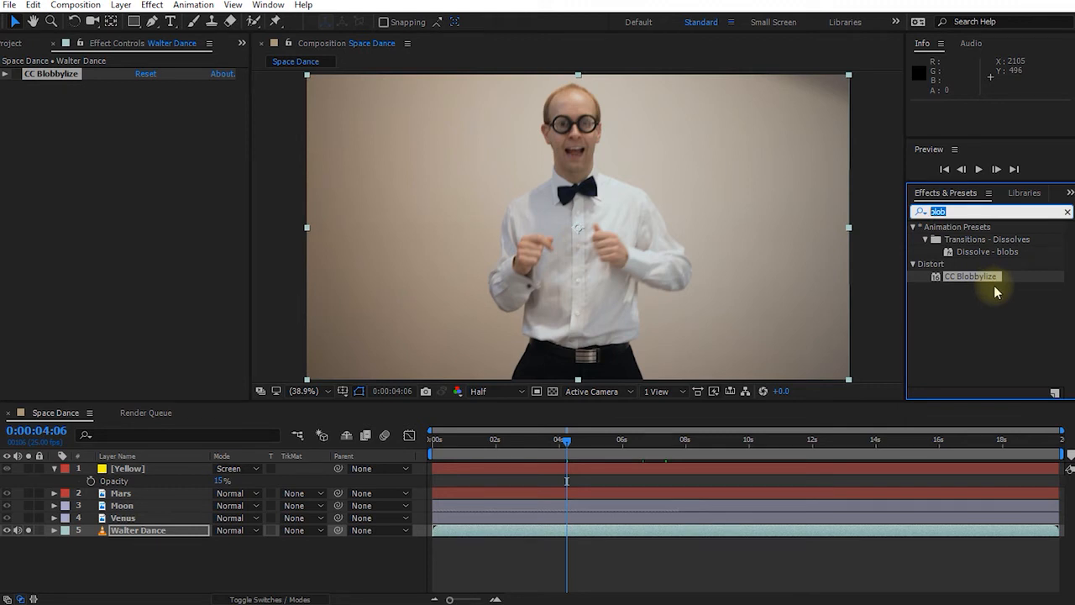
pyautogui.write('cartoon')
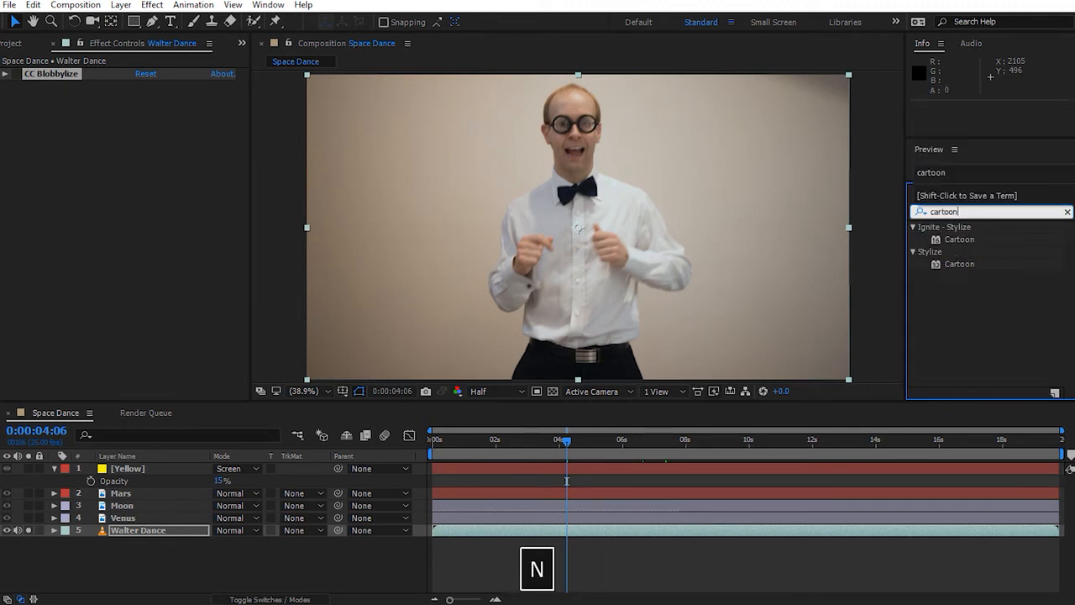
pyautogui.click(992, 285)
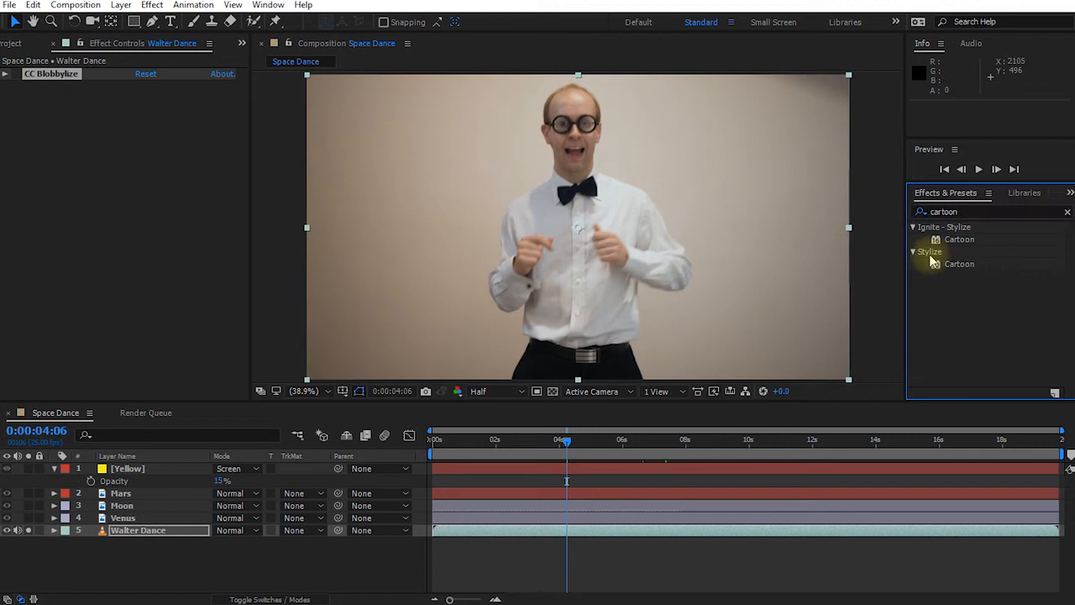
pyautogui.click(961, 263)
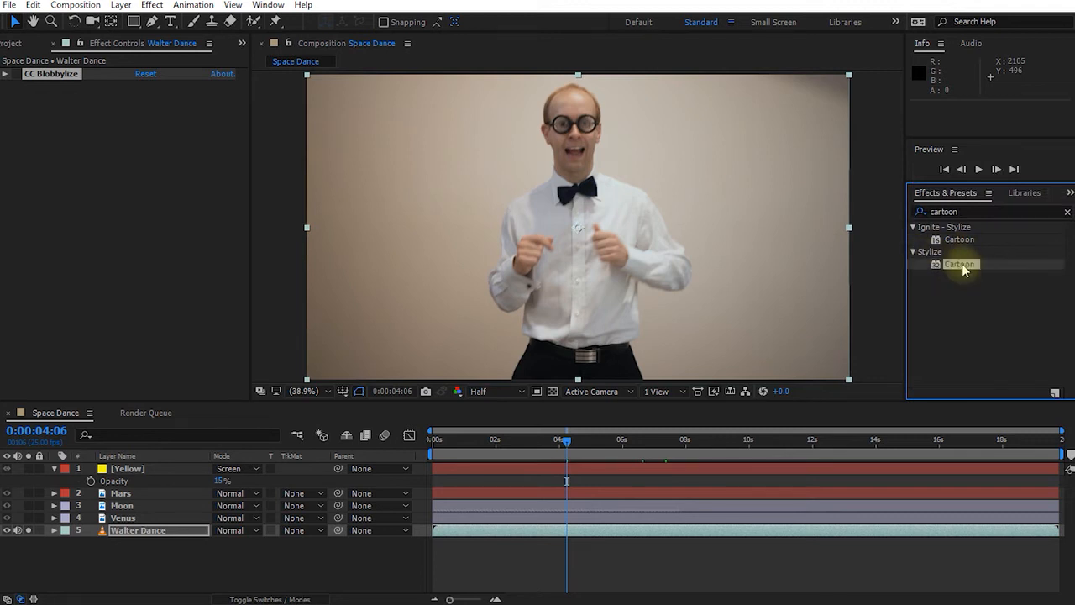
pyautogui.moveTo(962, 264); pyautogui.dragTo(573, 187)
pyautogui.moveTo(640, 167); pyautogui.dragTo(620, 184)
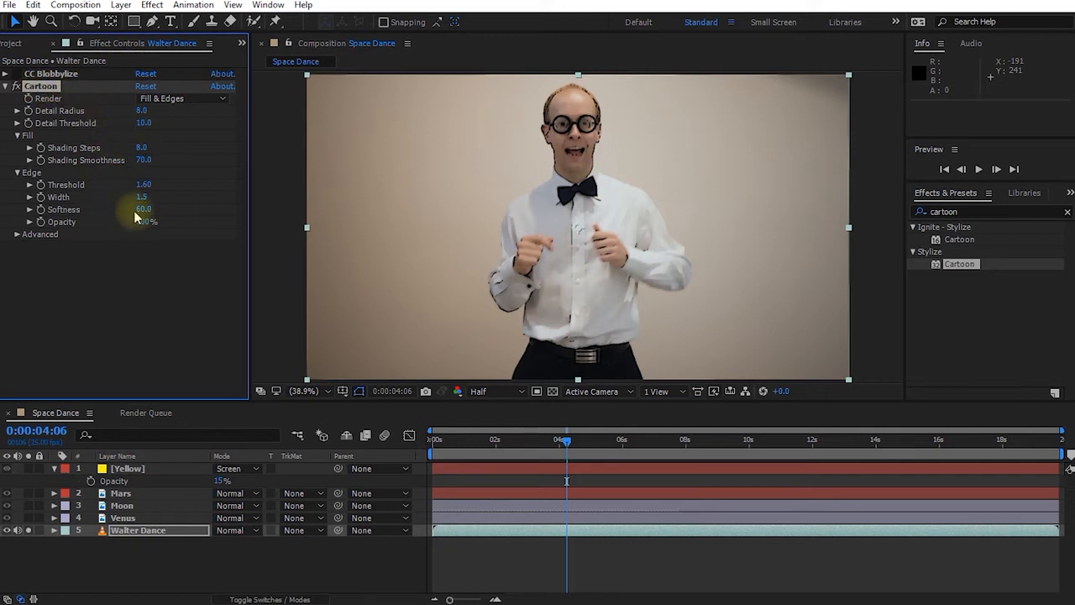
# Set Cartoon Shading Steps to 4.8, edge Width 2.0 and edge Threshold 2.35, then scrub the dance to check.
pyautogui.moveTo(141, 148); pyautogui.dragTo(128, 157)
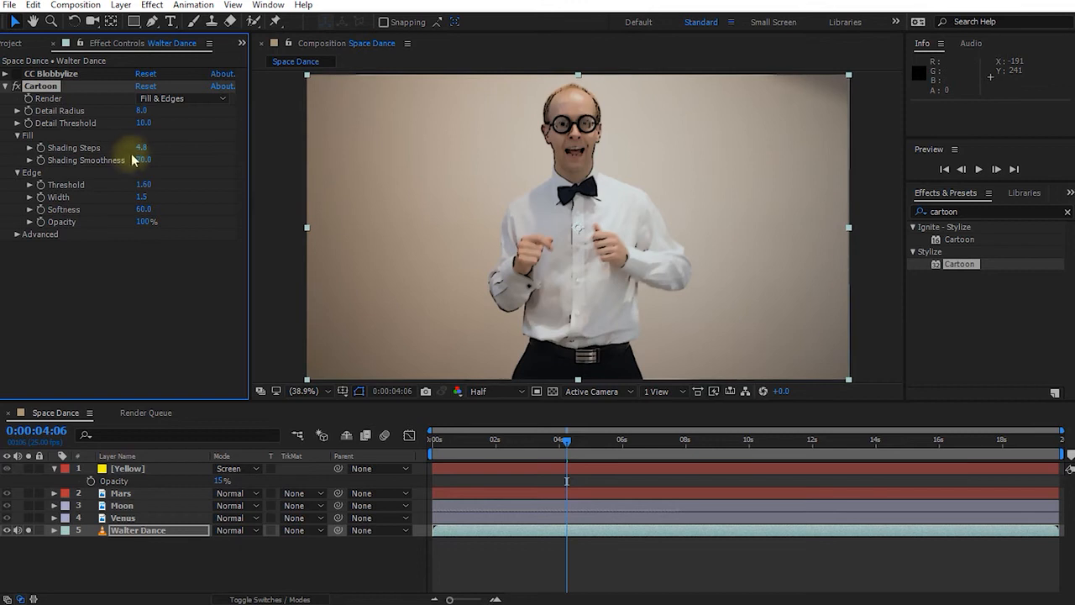
pyautogui.click(17, 173)
pyautogui.click(16, 173)
pyautogui.moveTo(147, 196); pyautogui.dragTo(178, 196)
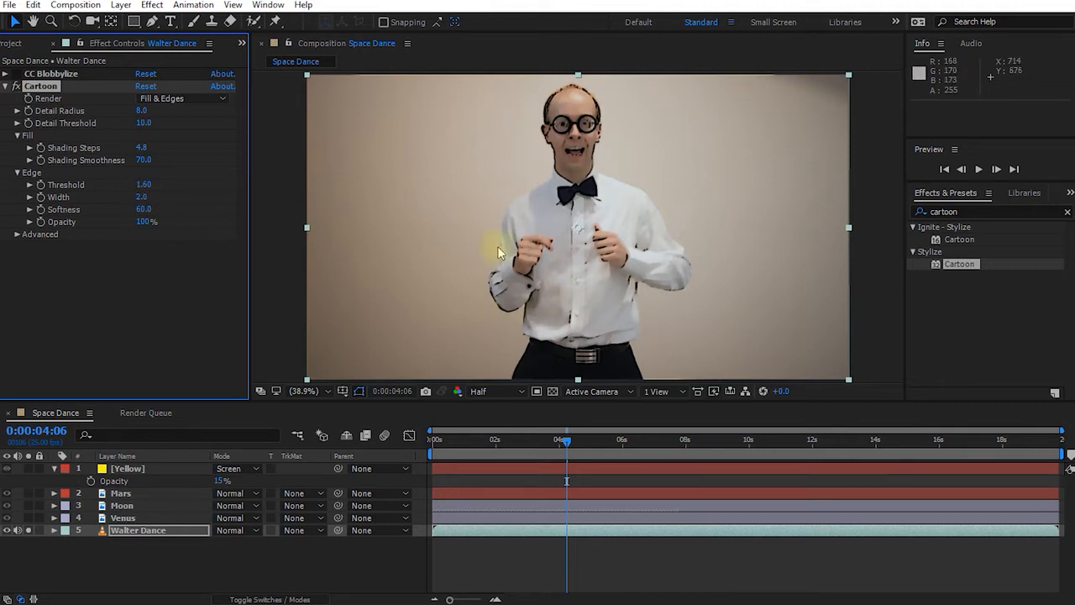
pyautogui.moveTo(144, 184); pyautogui.dragTo(218, 198)
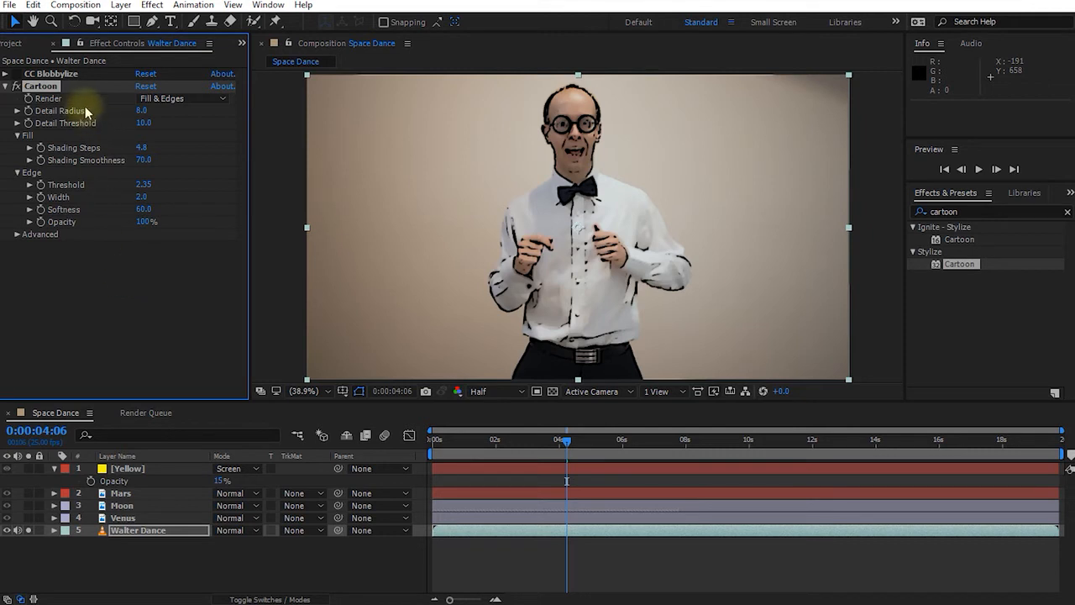
pyautogui.click(562, 441)
pyautogui.moveTo(561, 439); pyautogui.dragTo(622, 449)
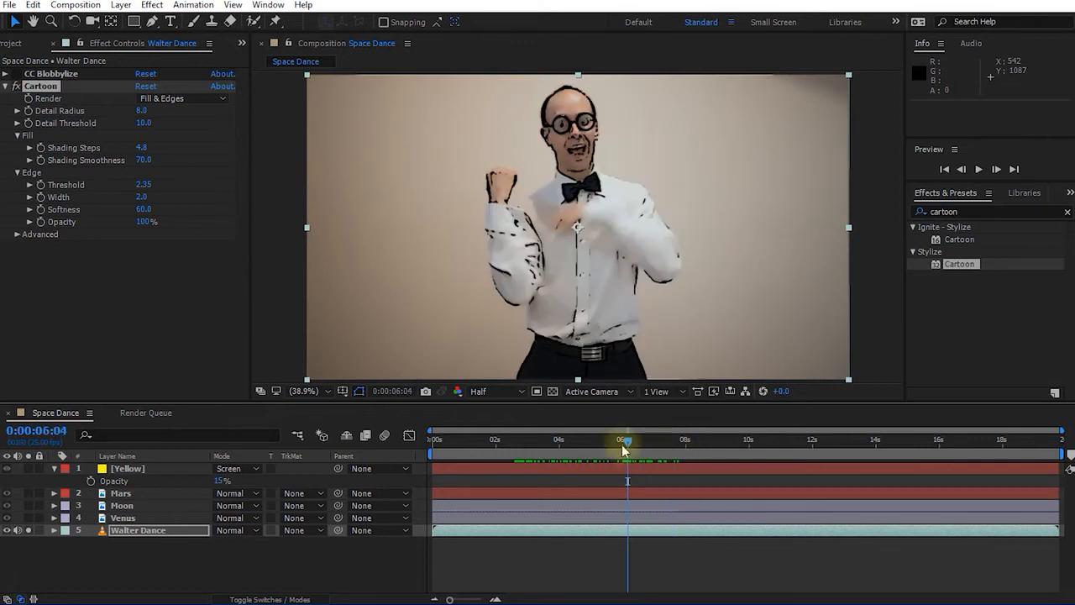
# Disable and collapse Cartoon, then search 'plast' and apply CC Plastic to Walter Dance.
pyautogui.click(13, 87)
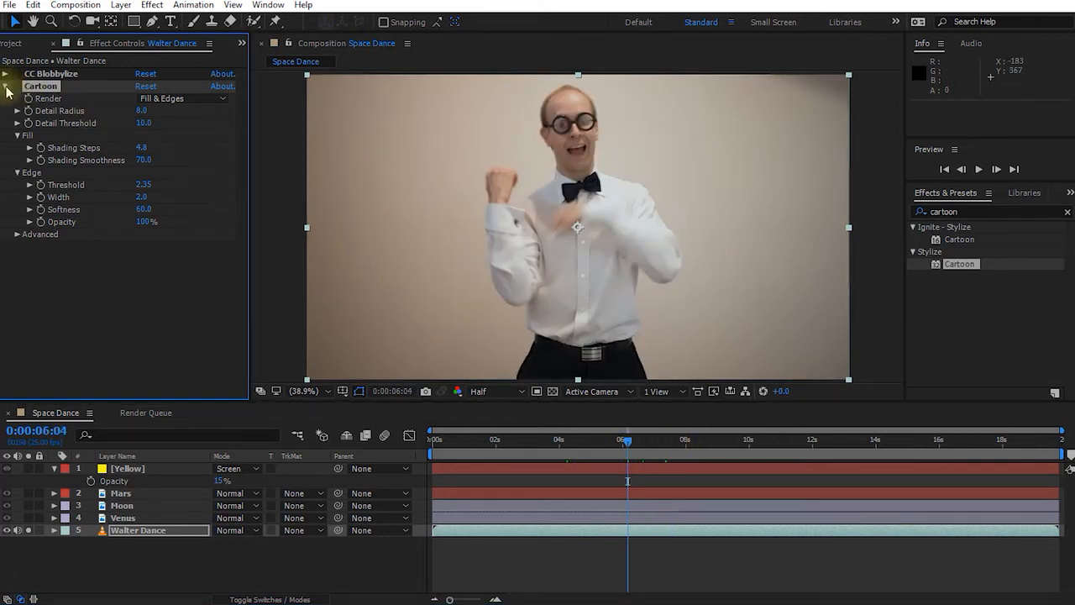
pyautogui.click(6, 87)
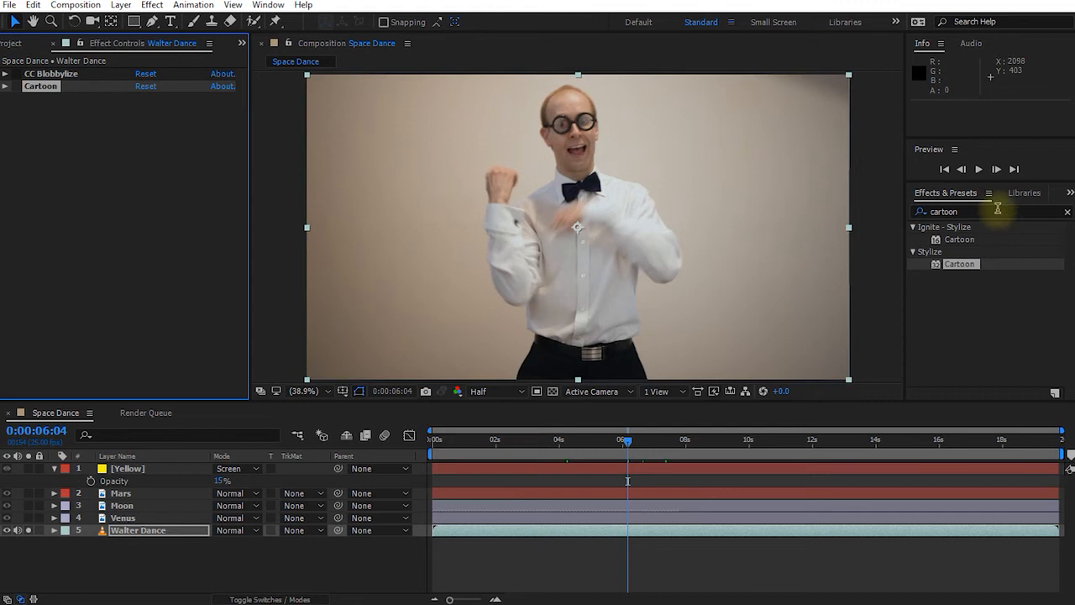
pyautogui.click(995, 211)
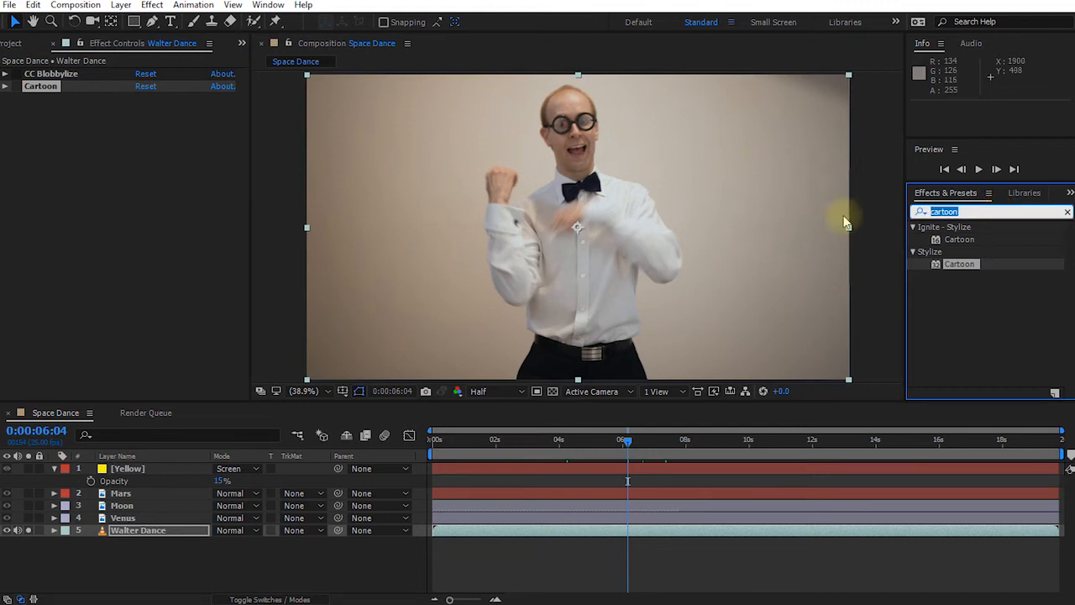
pyautogui.write('plast')
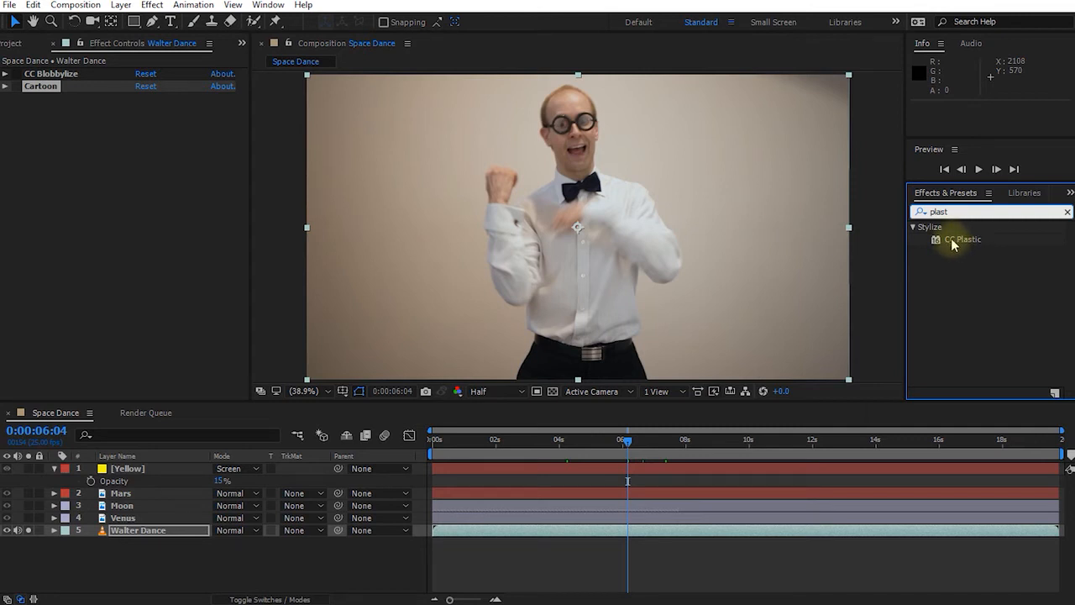
pyautogui.moveTo(950, 243); pyautogui.dragTo(147, 536)
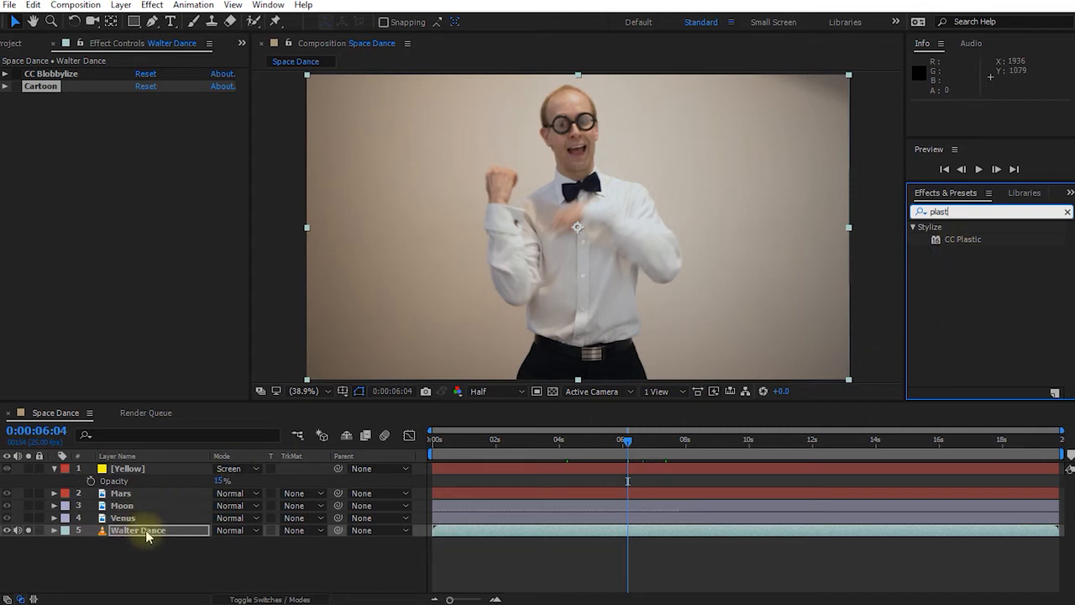
pyautogui.doubleClick(963, 240)
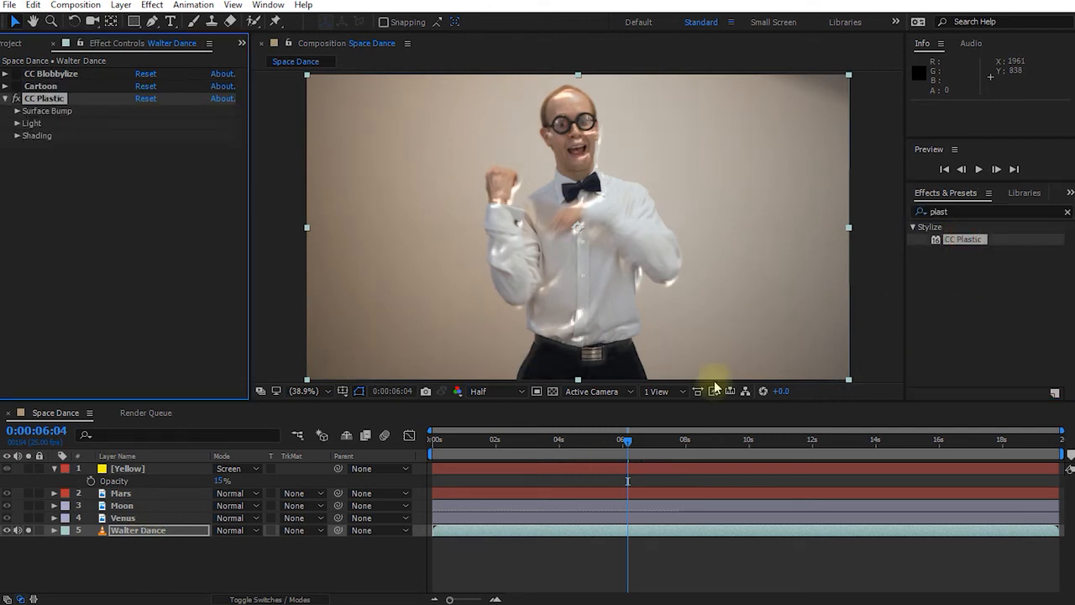
# Turn the Cartoon and CC Blobbylize effects back on in Effect Controls alongside CC Plastic.
pyautogui.moveTo(619, 448); pyautogui.dragTo(728, 455)
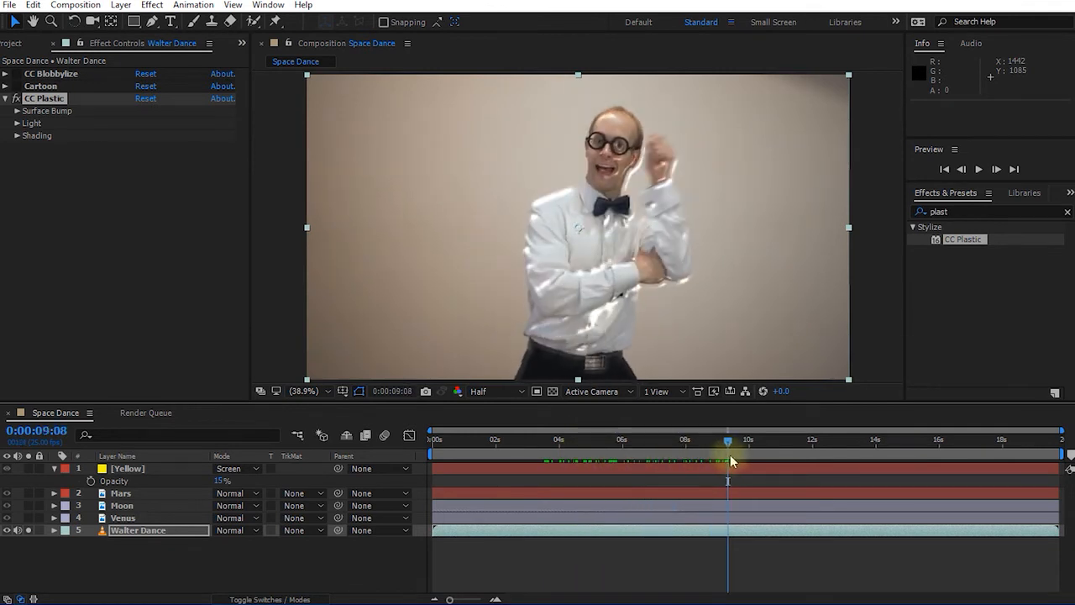
pyautogui.click(108, 48)
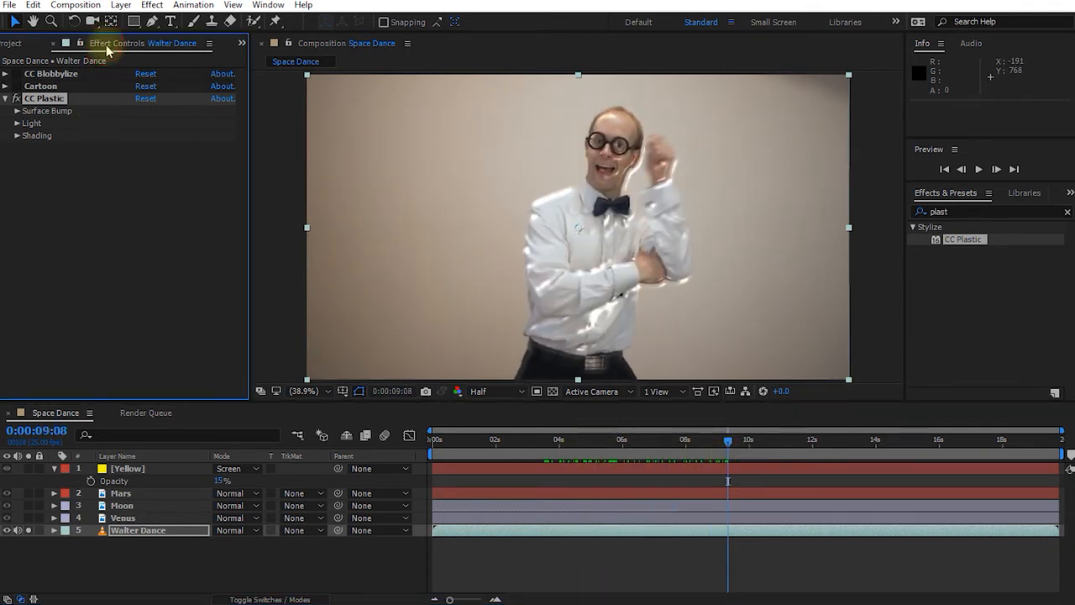
pyautogui.click(16, 87)
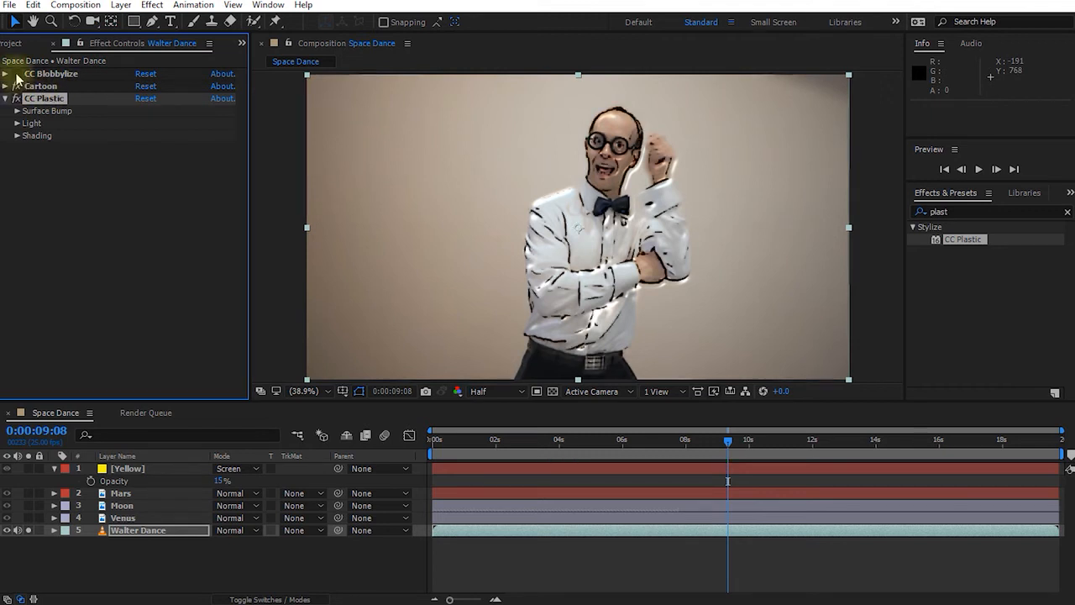
pyautogui.click(15, 74)
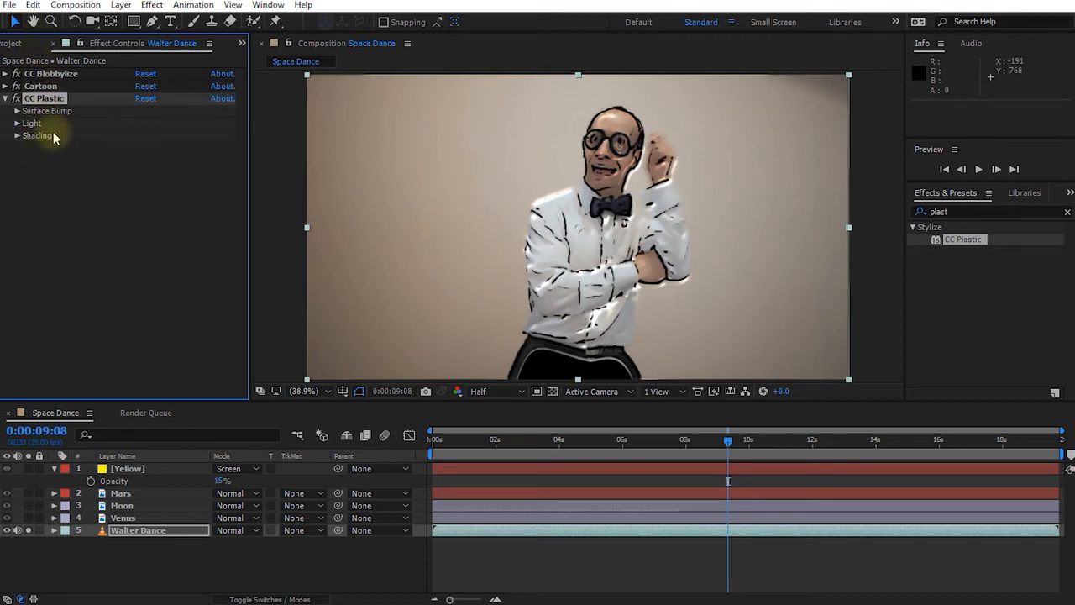
pyautogui.click(38, 74)
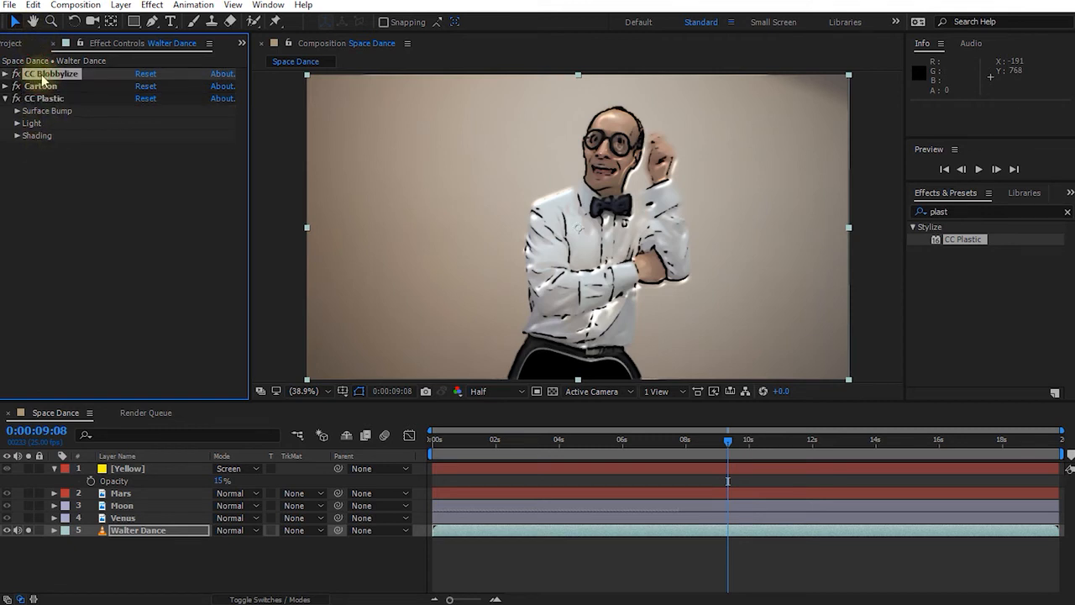
# Move CC Blobbylize below CC Plastic in the effect stack, then delete it.
pyautogui.click(41, 86)
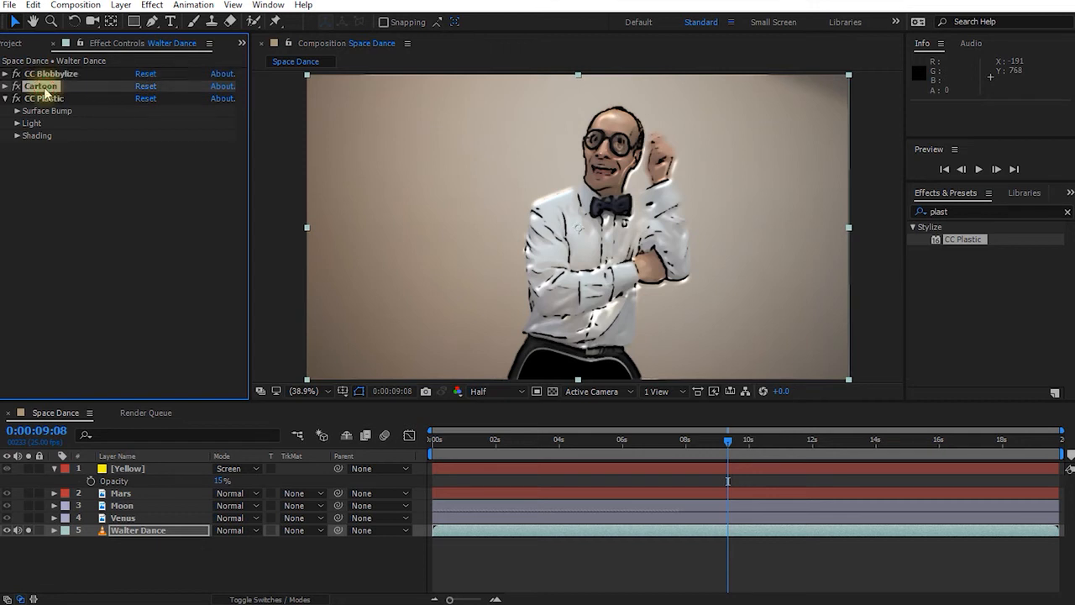
pyautogui.click(43, 99)
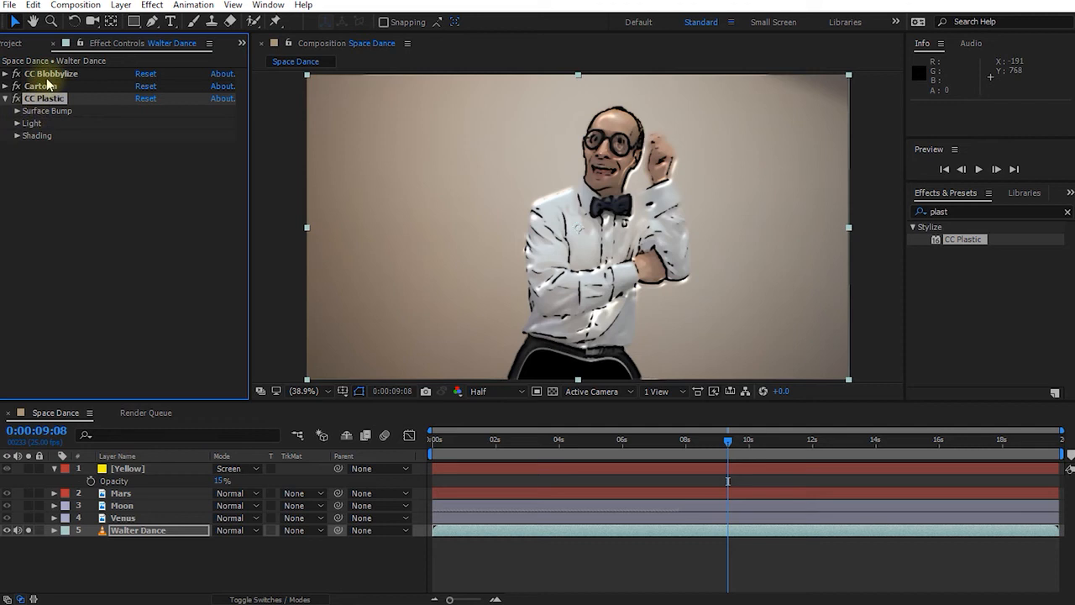
pyautogui.moveTo(37, 76)
pyautogui.mouseDown()
pyautogui.moveTo(34, 91)
pyautogui.moveTo(75, 154)
pyautogui.moveTo(73, 172)
pyautogui.mouseUp()
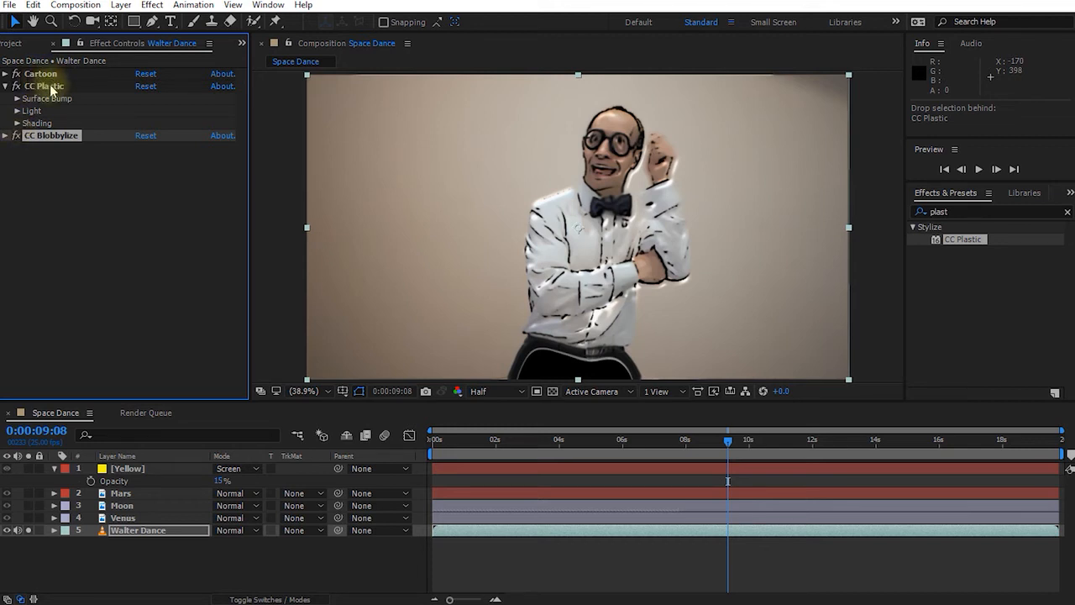
pyautogui.click(67, 171)
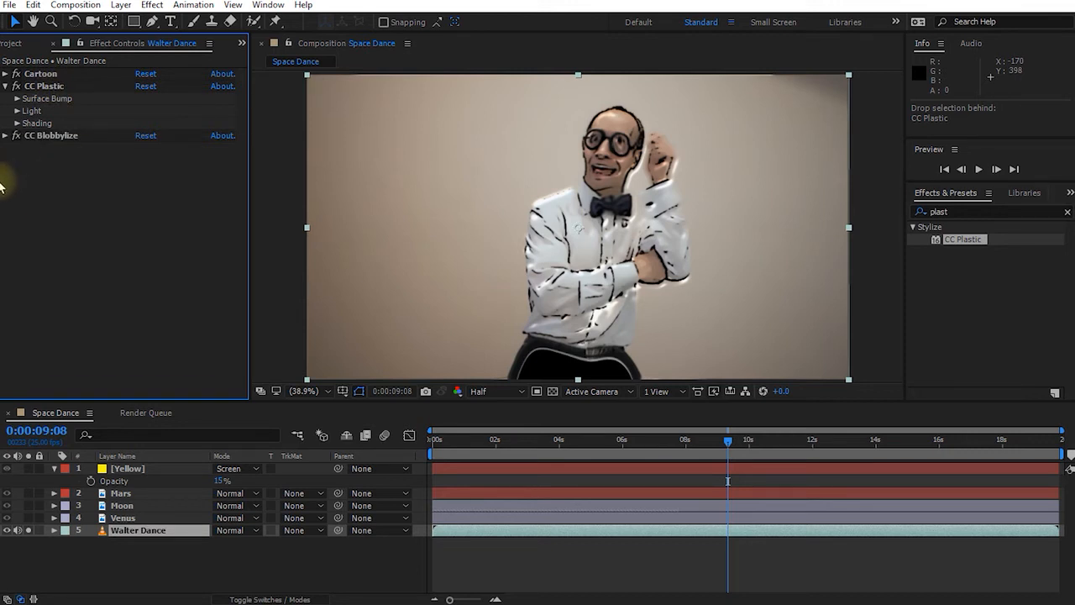
pyautogui.click(54, 143)
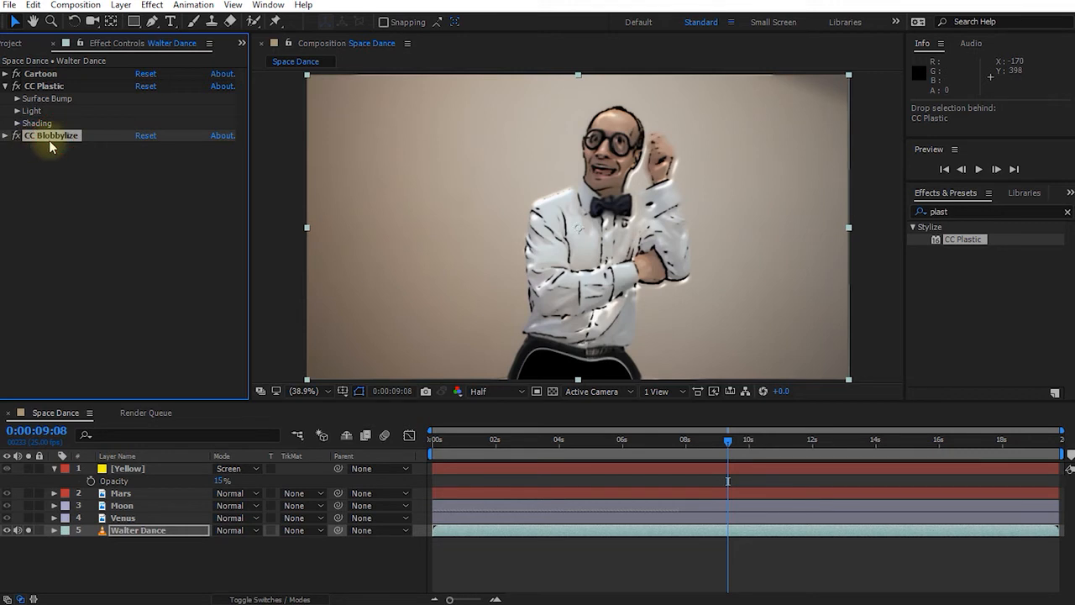
pyautogui.press('Delete')
pyautogui.click(47, 86)
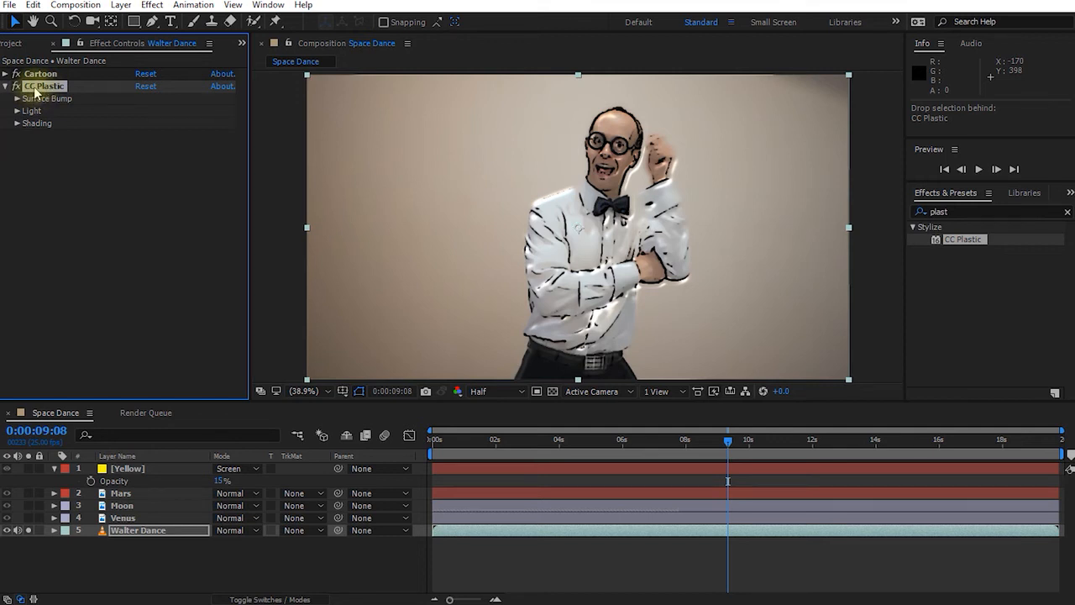
# Delete CC Plastic, turn off Walter Dance's Solo switch, and move the playhead back earlier.
pyautogui.press('Delete')
pyautogui.click(46, 78)
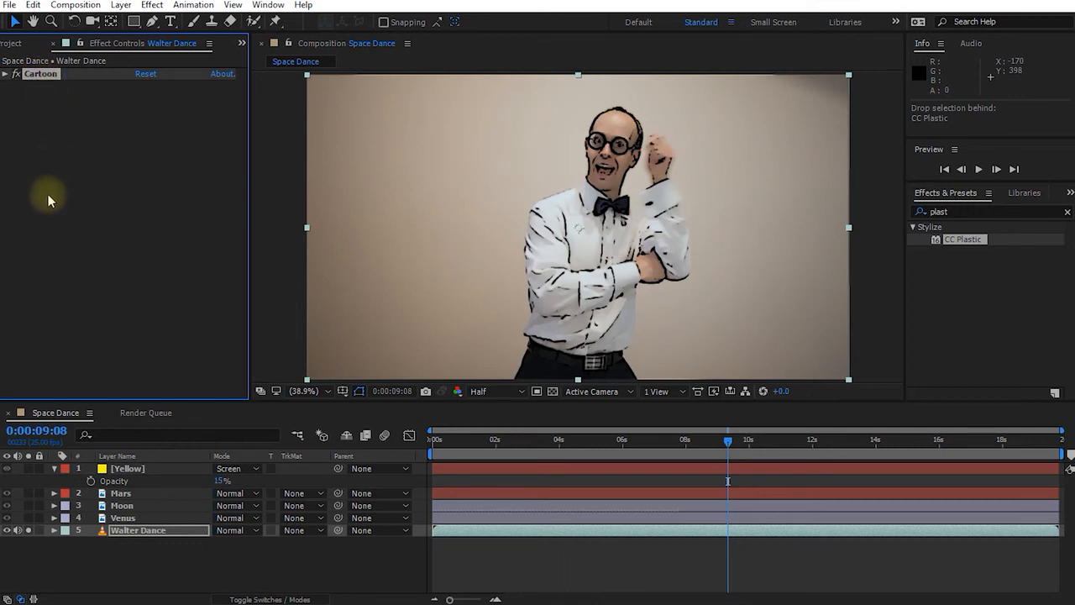
pyautogui.click(29, 531)
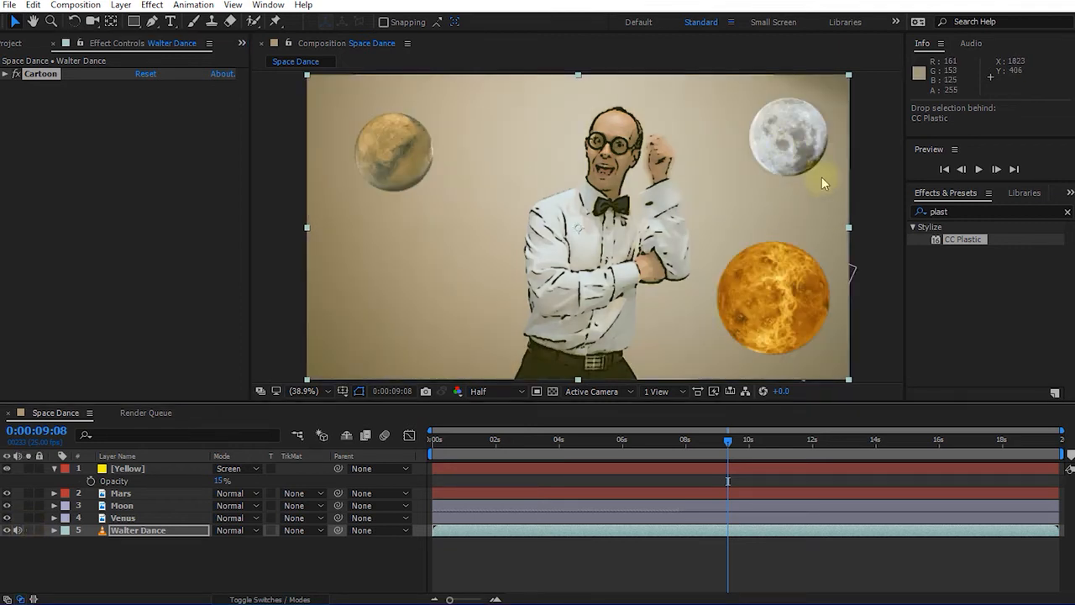
pyautogui.moveTo(719, 438); pyautogui.dragTo(499, 450)
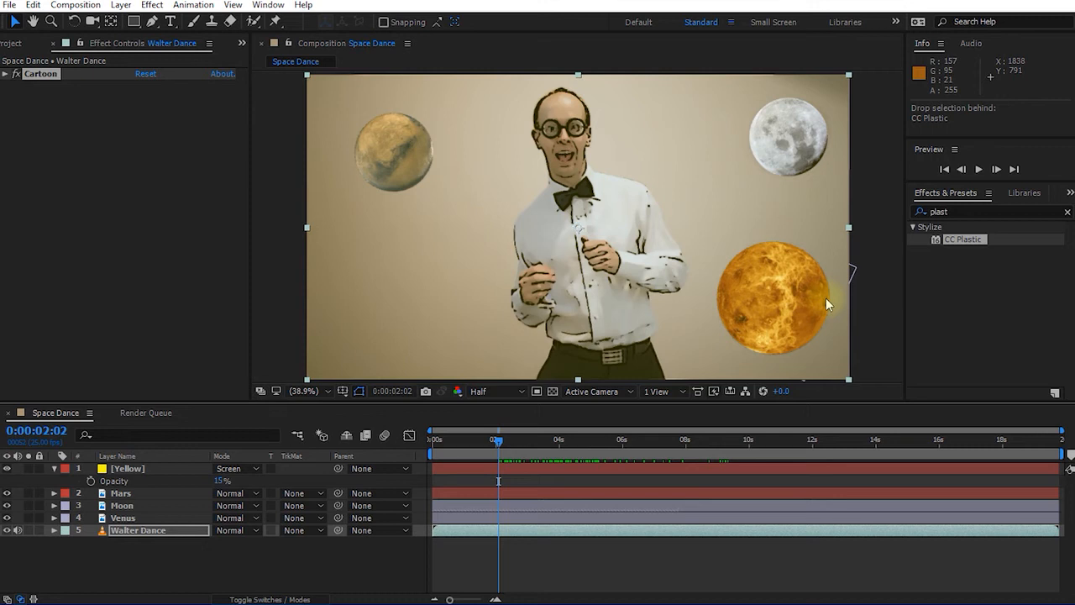
# Search 'glow' in Effects & Presets and drag Stylize > Glow over the planets in the comp.
pyautogui.click(948, 193)
pyautogui.click(969, 211)
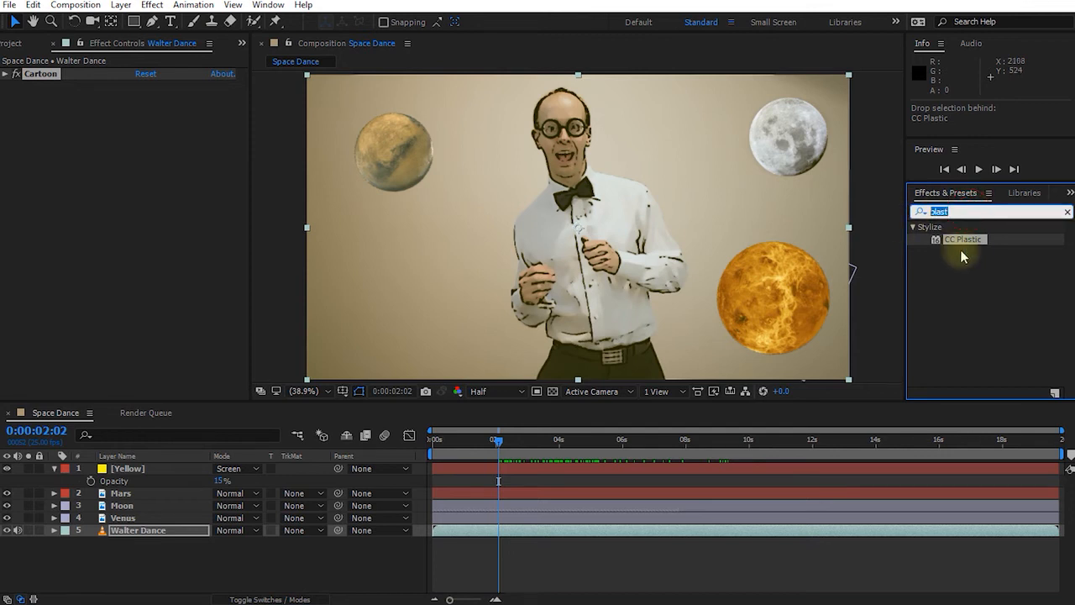
pyautogui.write('glow')
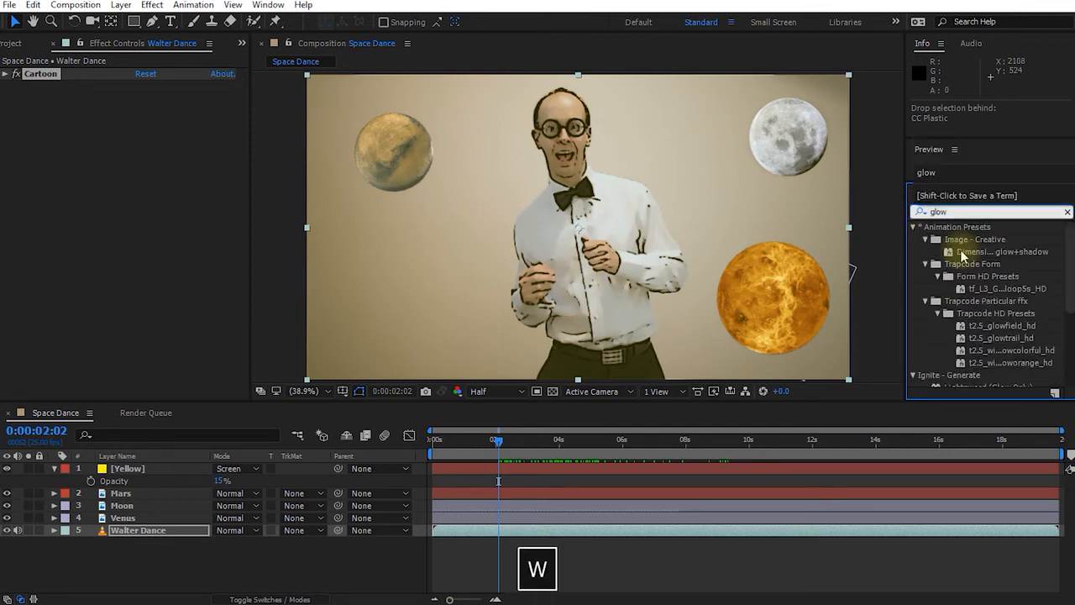
pyautogui.moveTo(1065, 228); pyautogui.dragTo(1055, 307)
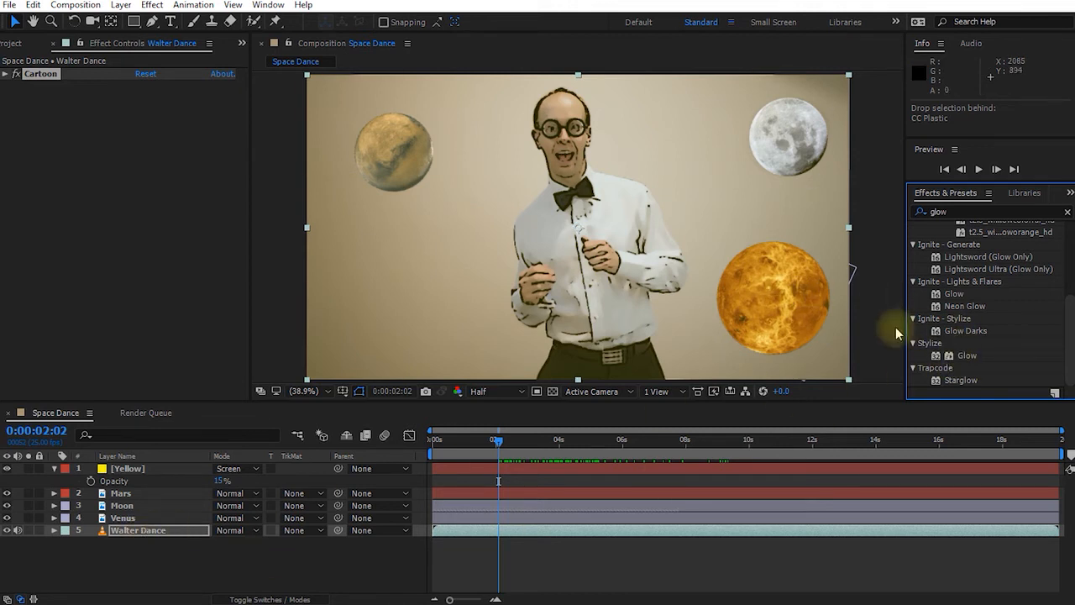
pyautogui.moveTo(967, 358); pyautogui.dragTo(313, 306)
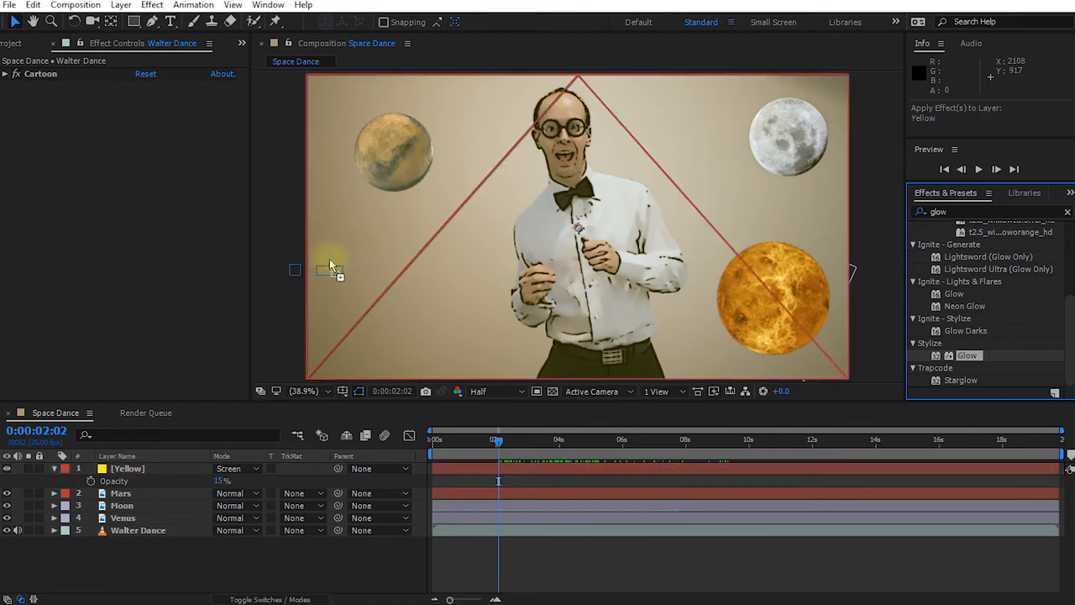
pyautogui.moveTo(472, 120); pyautogui.dragTo(365, 226)
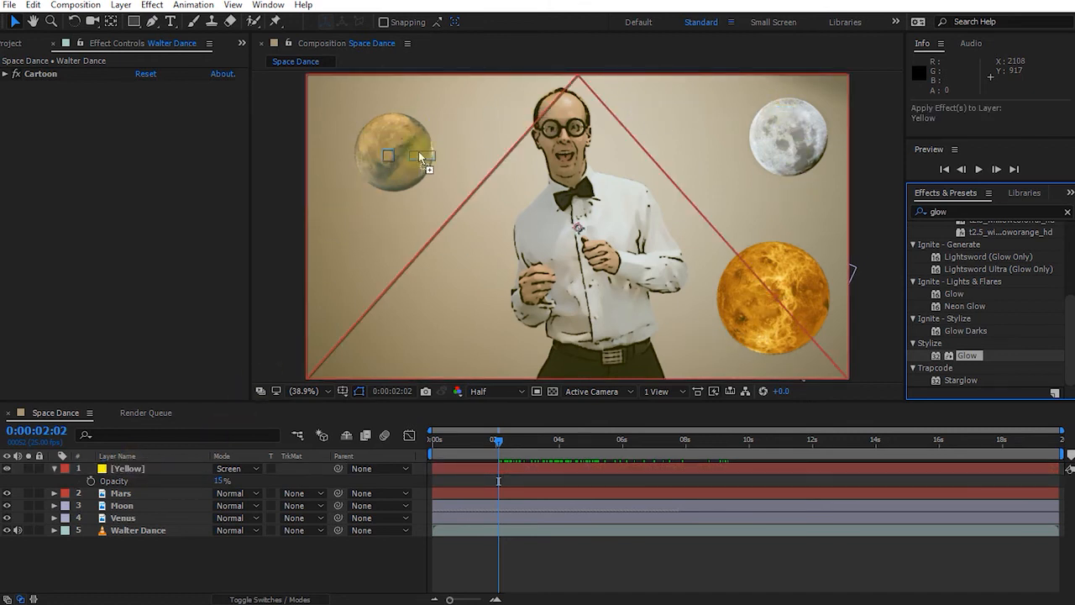
pyautogui.moveTo(395, 172); pyautogui.dragTo(796, 273)
# Drop Glow onto the Venus layer and set Threshold 58%, Radius 110 and Intensity 1.3.
pyautogui.moveTo(781, 286); pyautogui.dragTo(126, 518)
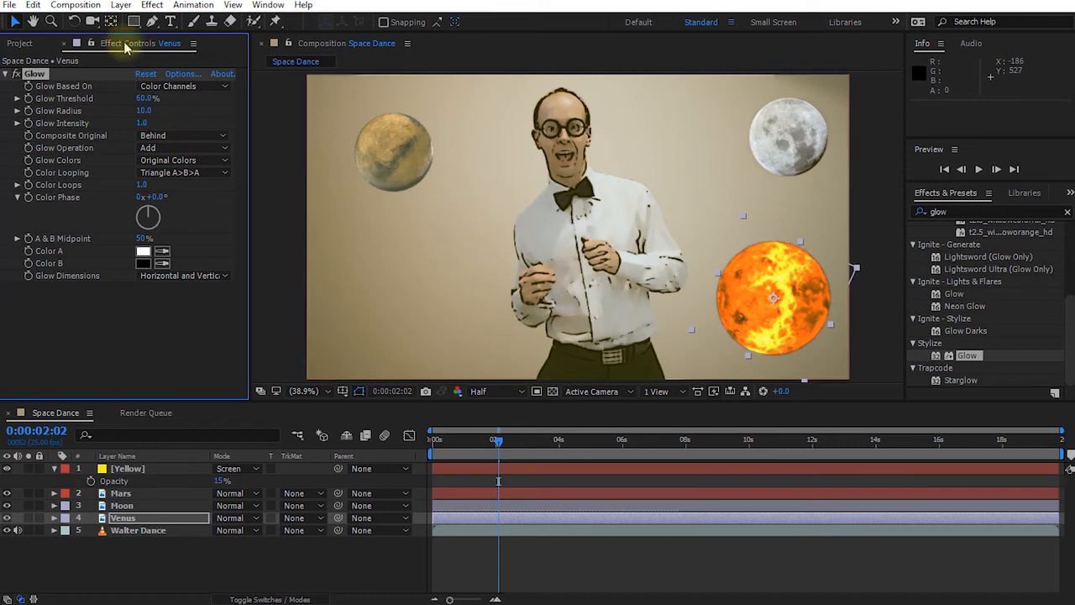
pyautogui.moveTo(139, 98)
pyautogui.mouseDown()
pyautogui.moveTo(126, 98)
pyautogui.moveTo(141, 98)
pyautogui.mouseUp()
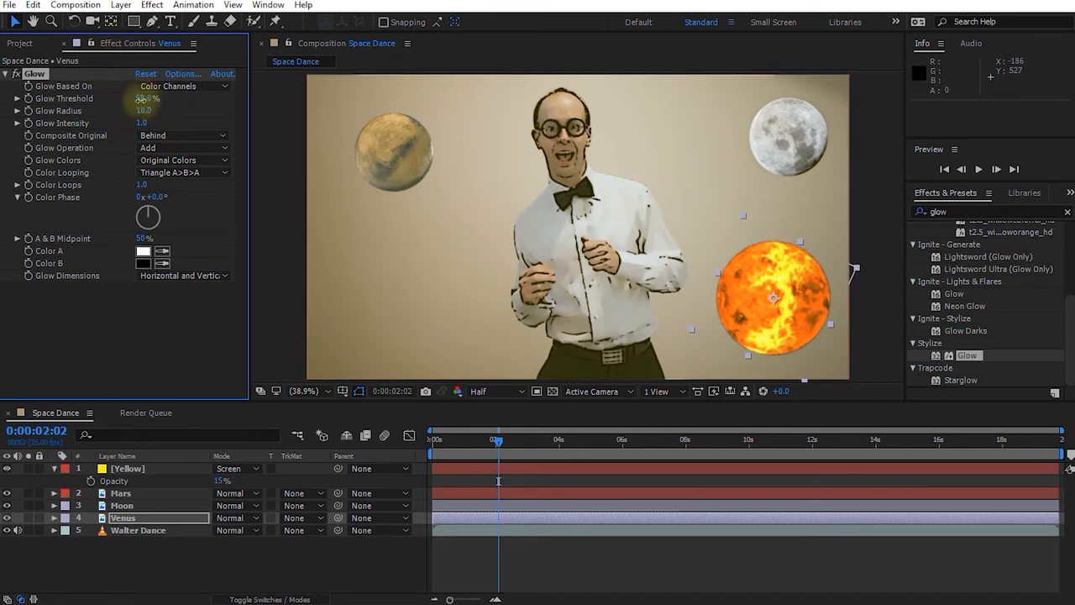
pyautogui.moveTo(142, 110); pyautogui.dragTo(210, 110)
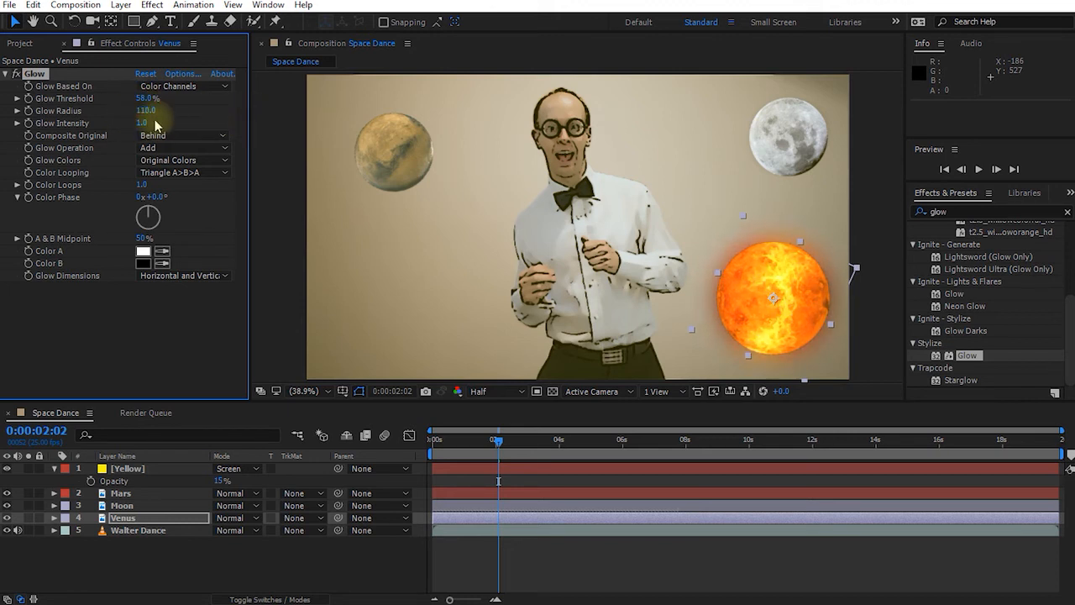
pyautogui.moveTo(140, 124); pyautogui.dragTo(168, 124)
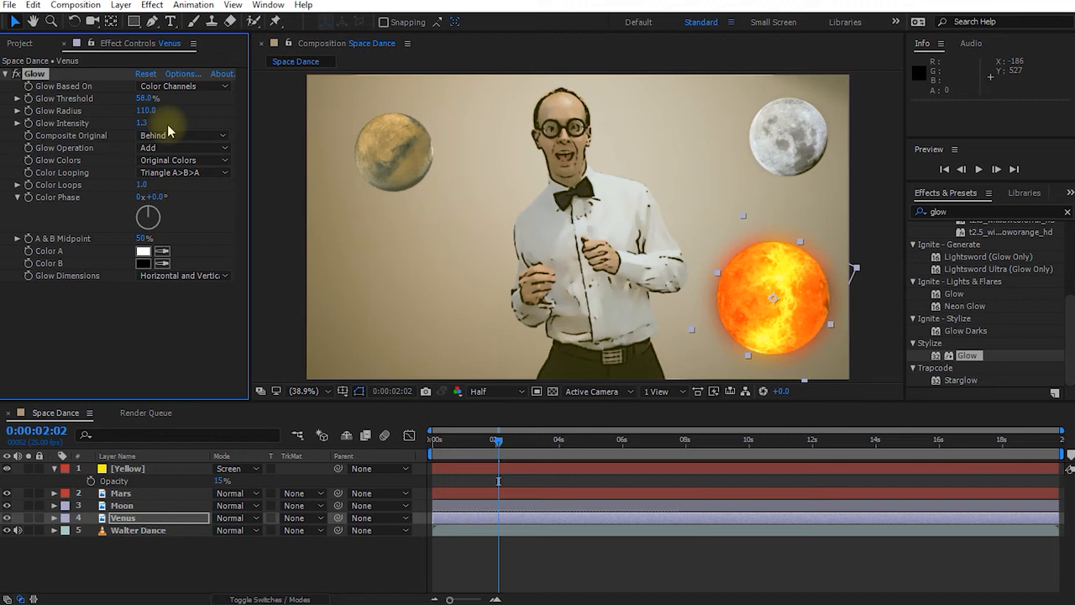
# Switch the project colour depth to 32 bpc in the Project panel.
pyautogui.click(20, 46)
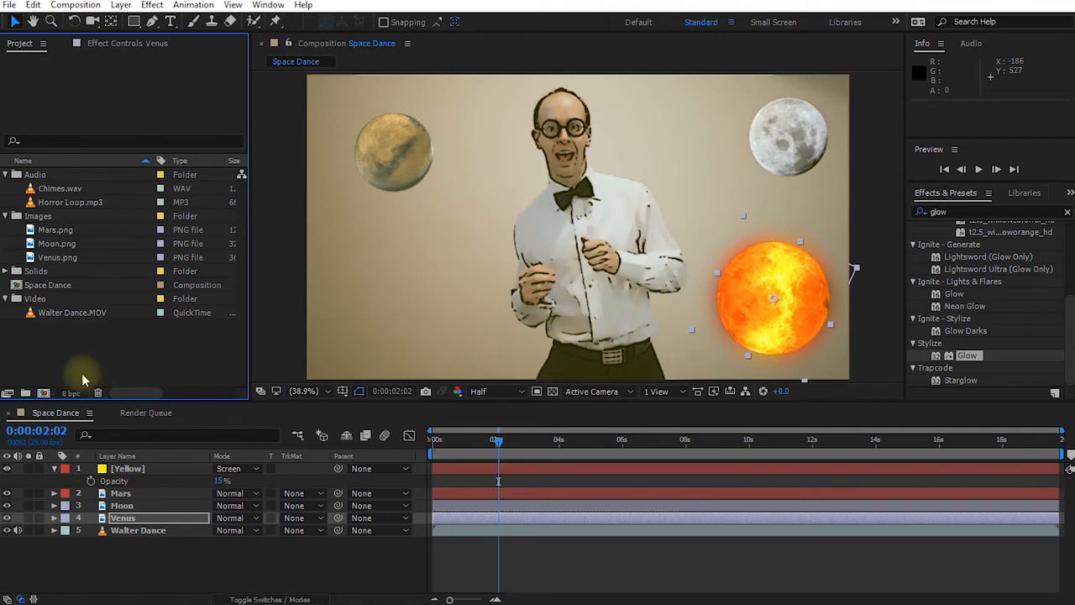
pyautogui.keyDown('alt'); pyautogui.click(72, 393); pyautogui.keyUp('alt')
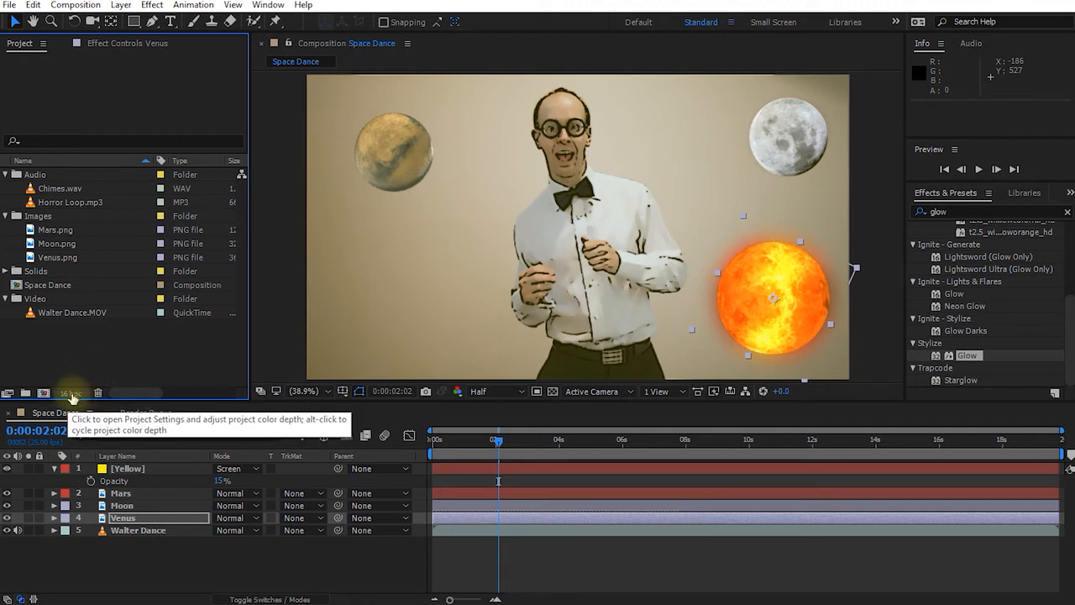
pyautogui.keyDown('alt'); pyautogui.click(74, 393); pyautogui.keyUp('alt')
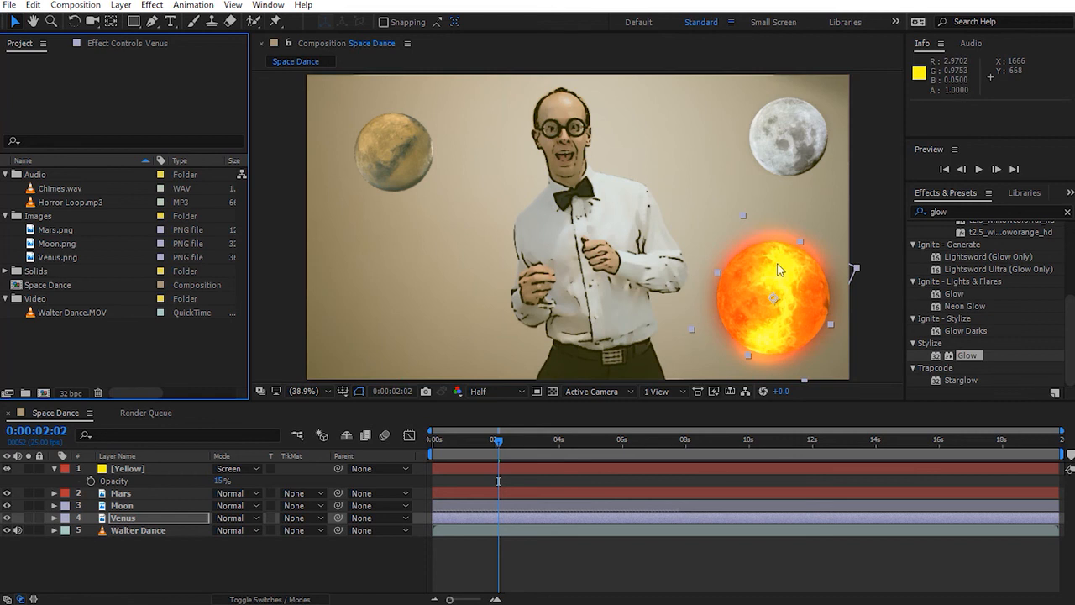
# Raise Venus's Glow Radius to 430 and lower Threshold to 51%, then select the Yellow layer.
pyautogui.click(126, 47)
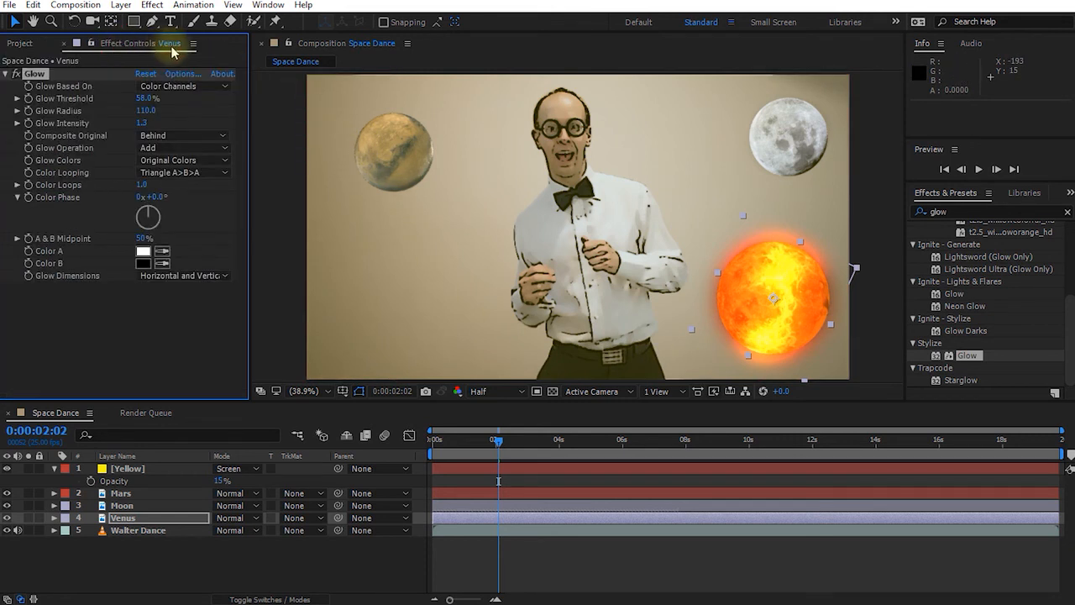
pyautogui.moveTo(146, 110); pyautogui.dragTo(387, 110)
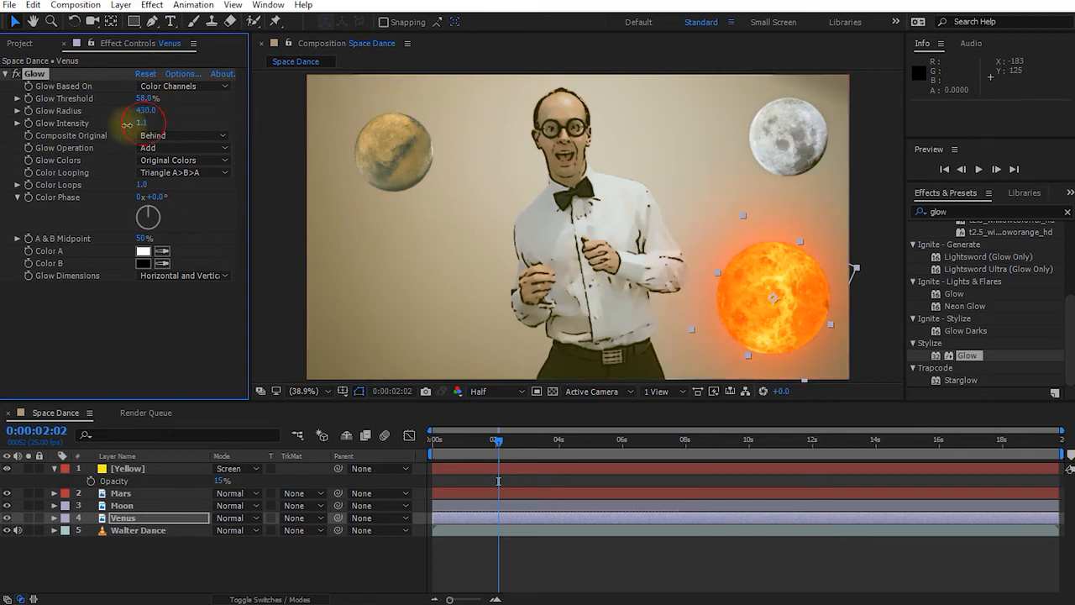
pyautogui.moveTo(147, 101); pyautogui.dragTo(136, 103)
pyautogui.moveTo(498, 439); pyautogui.dragTo(542, 439)
pyautogui.click(588, 574)
pyautogui.click(135, 467)
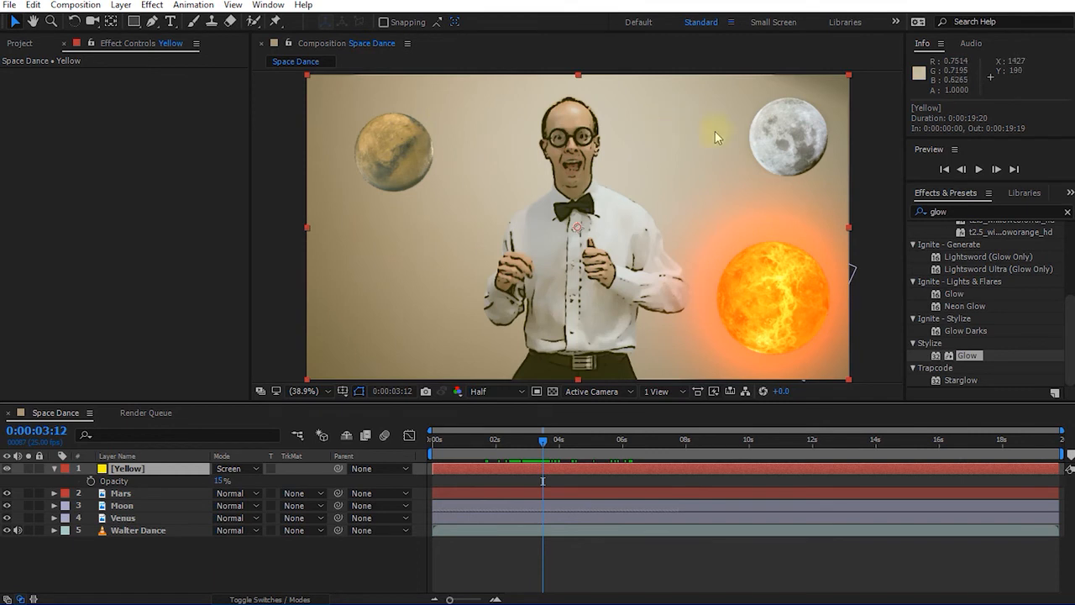
# Show the Yellow layer's Opacity with T, set it to 100%, and select the old 'glow' search text.
pyautogui.moveTo(712, 298); pyautogui.dragTo(444, 196)
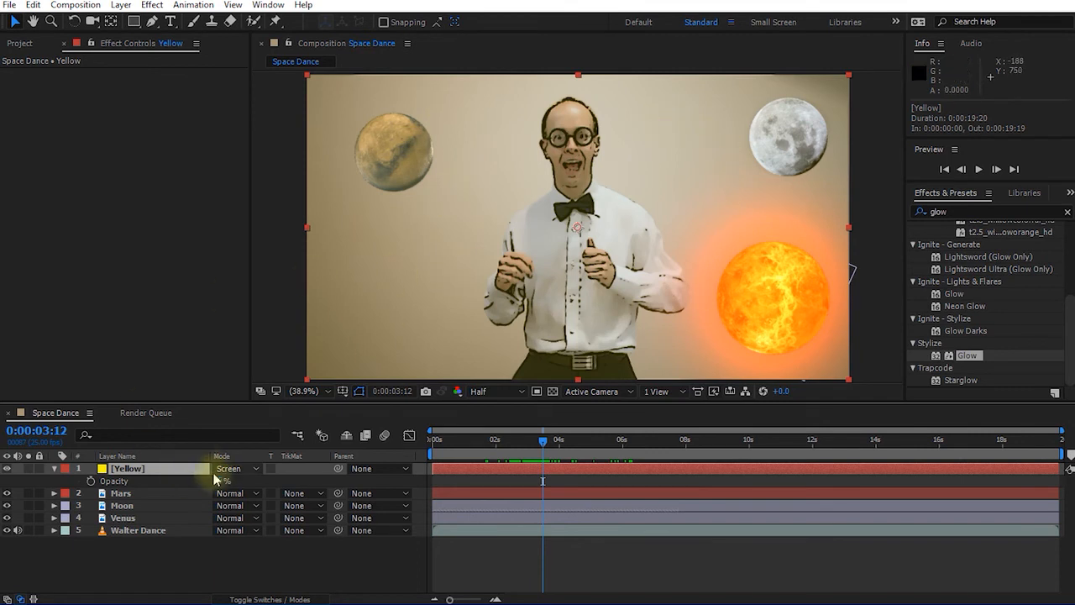
pyautogui.moveTo(222, 481); pyautogui.dragTo(182, 479)
pyautogui.click(117, 468)
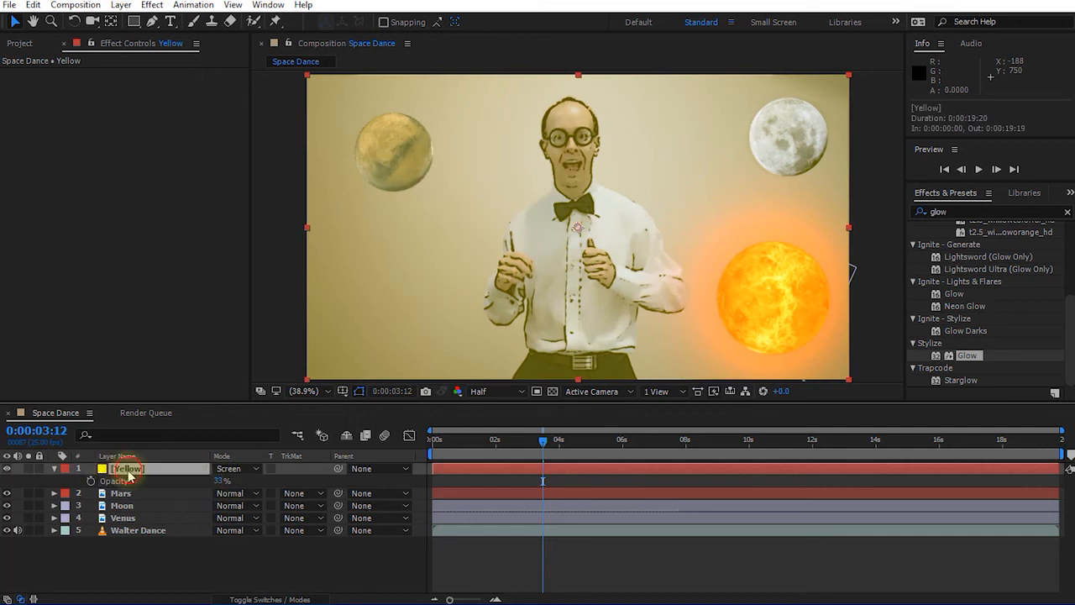
pyautogui.click(55, 468)
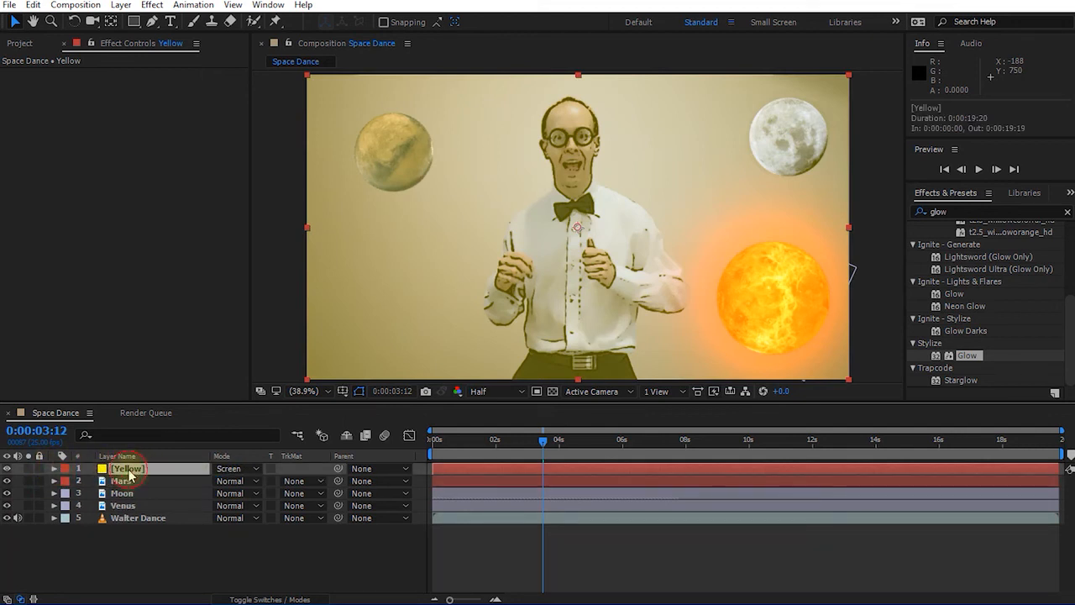
pyautogui.press('t')
pyautogui.moveTo(220, 481); pyautogui.dragTo(343, 481)
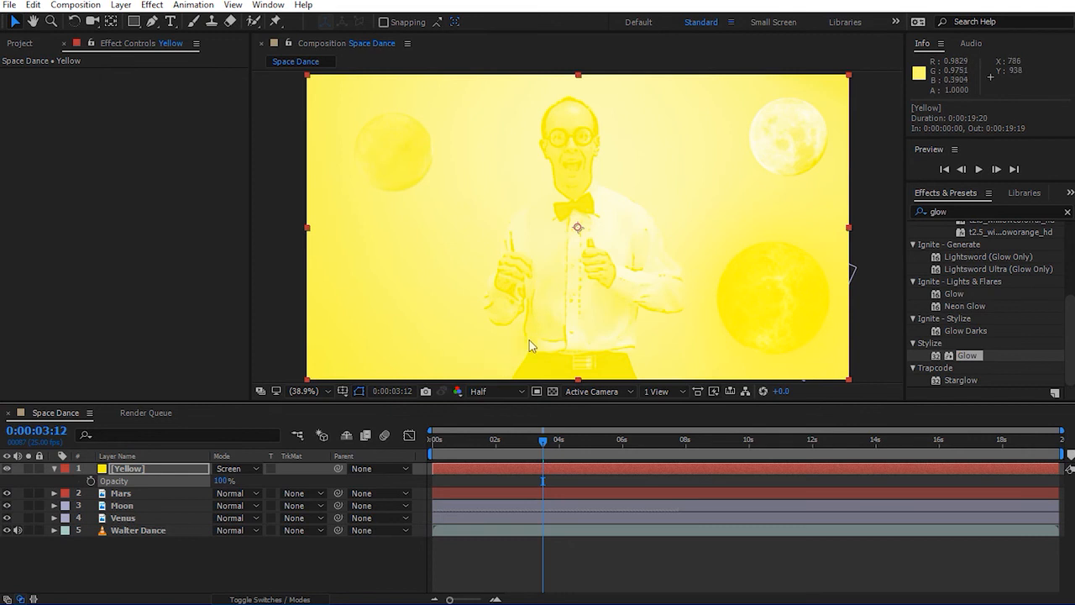
pyautogui.click(957, 197)
pyautogui.click(991, 212)
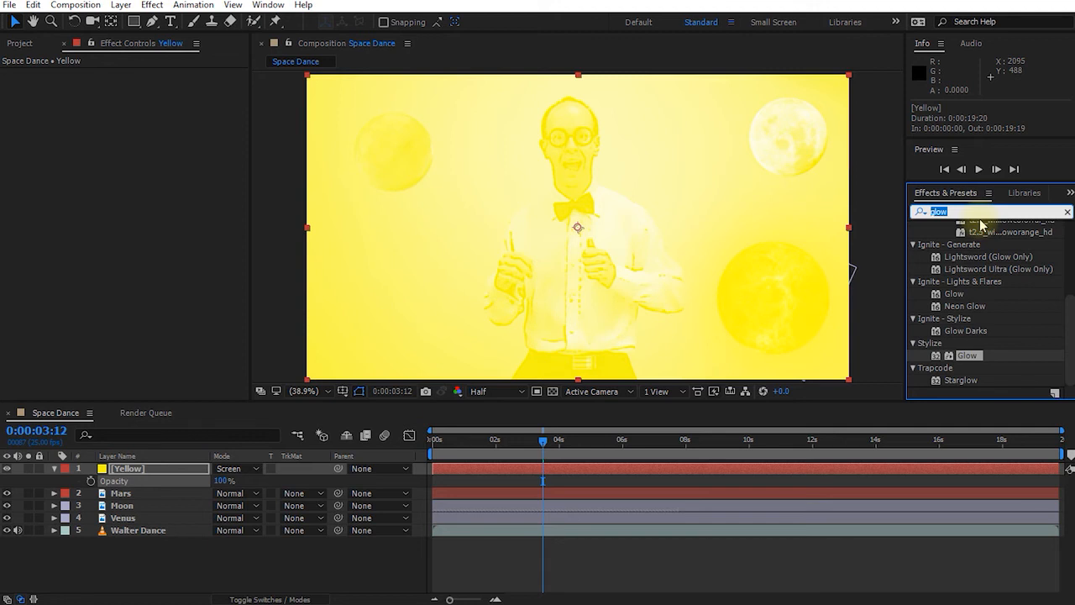
# Search 'gradient ra' in Effects & Presets and apply Gradient Ramp to the Yellow solid.
pyautogui.write('gradient ra')
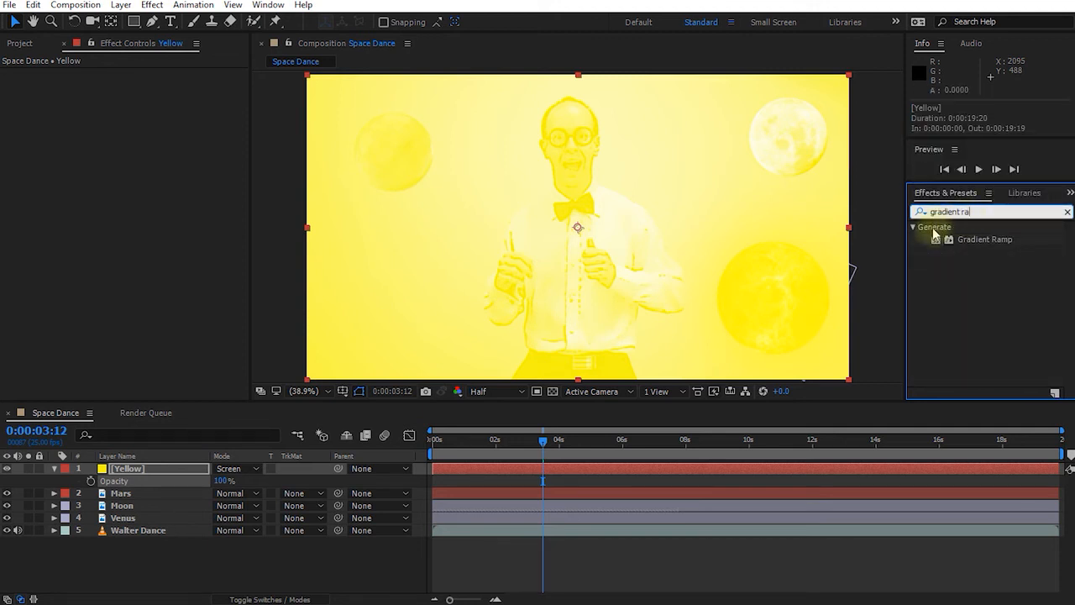
pyautogui.click(976, 242)
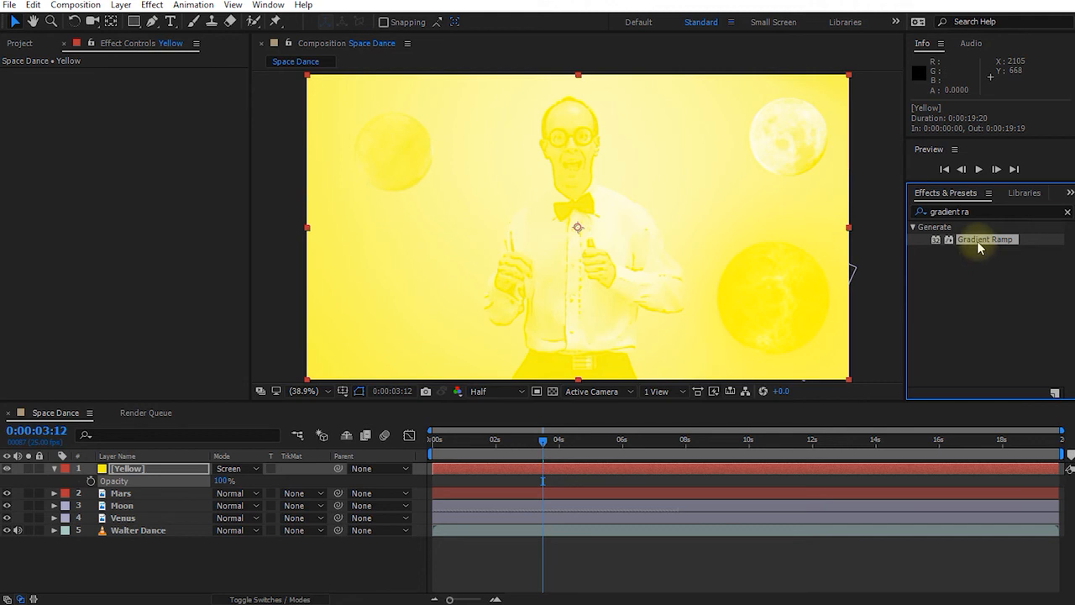
pyautogui.moveTo(977, 241); pyautogui.dragTo(144, 477)
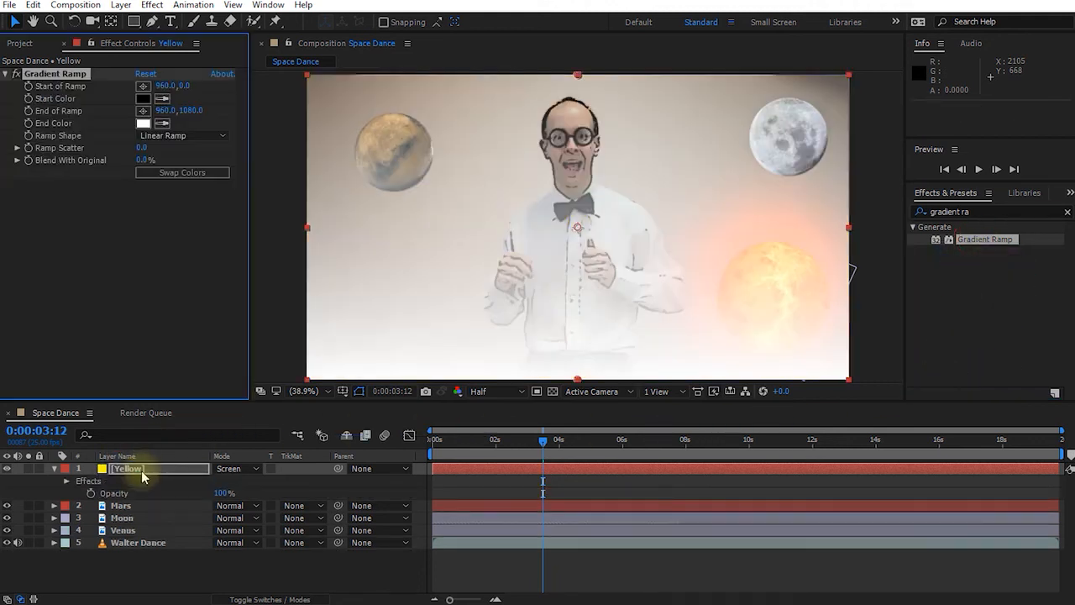
# Switch the Yellow layer's blend mode to Normal and select its Gradient Ramp effect.
pyautogui.click(249, 472)
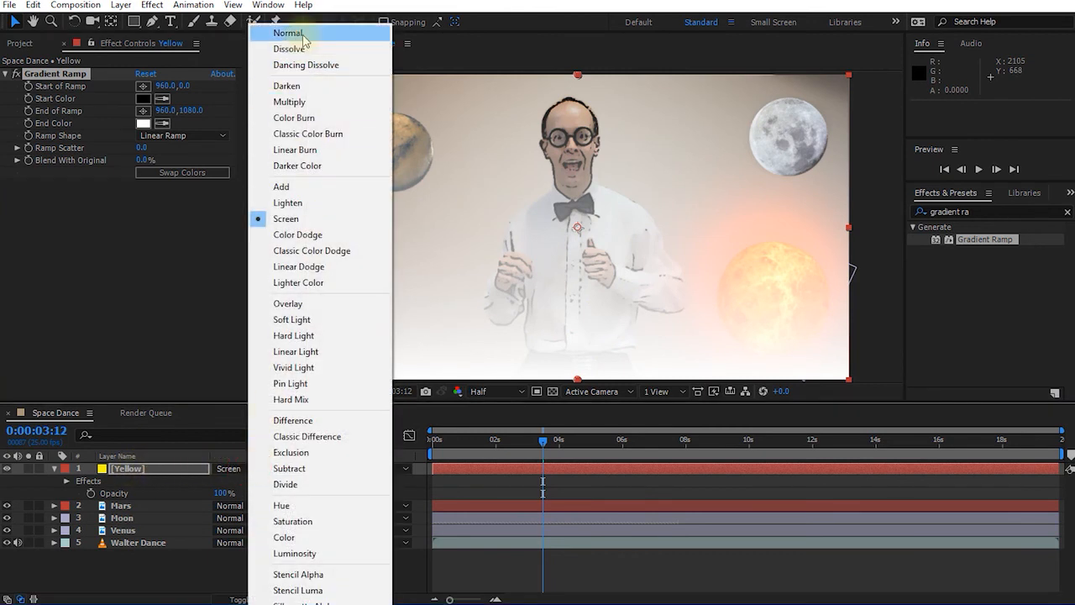
pyautogui.click(303, 33)
pyautogui.click(128, 471)
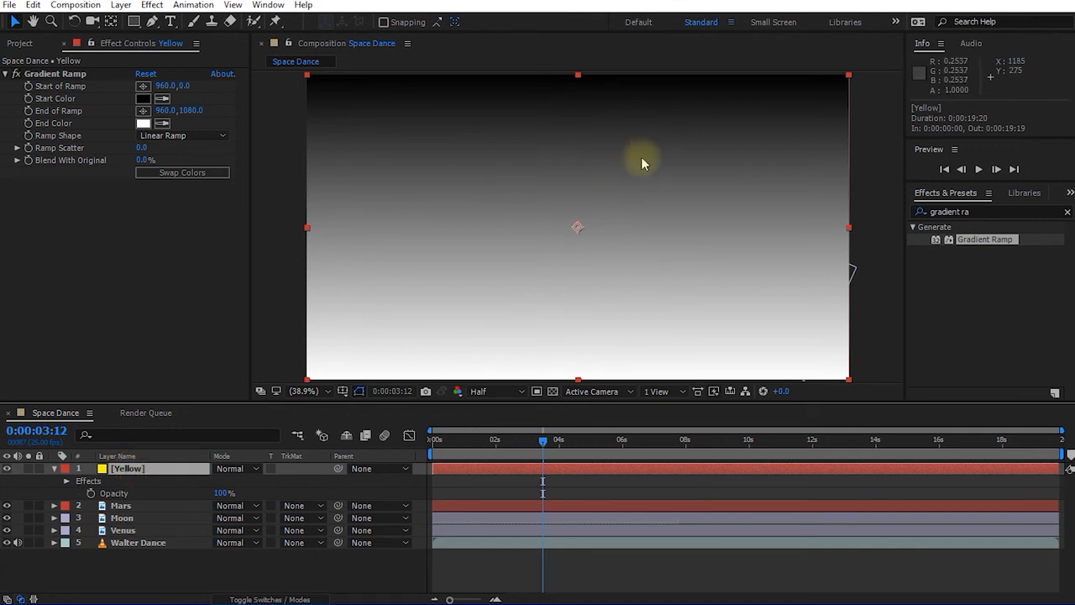
pyautogui.click(134, 47)
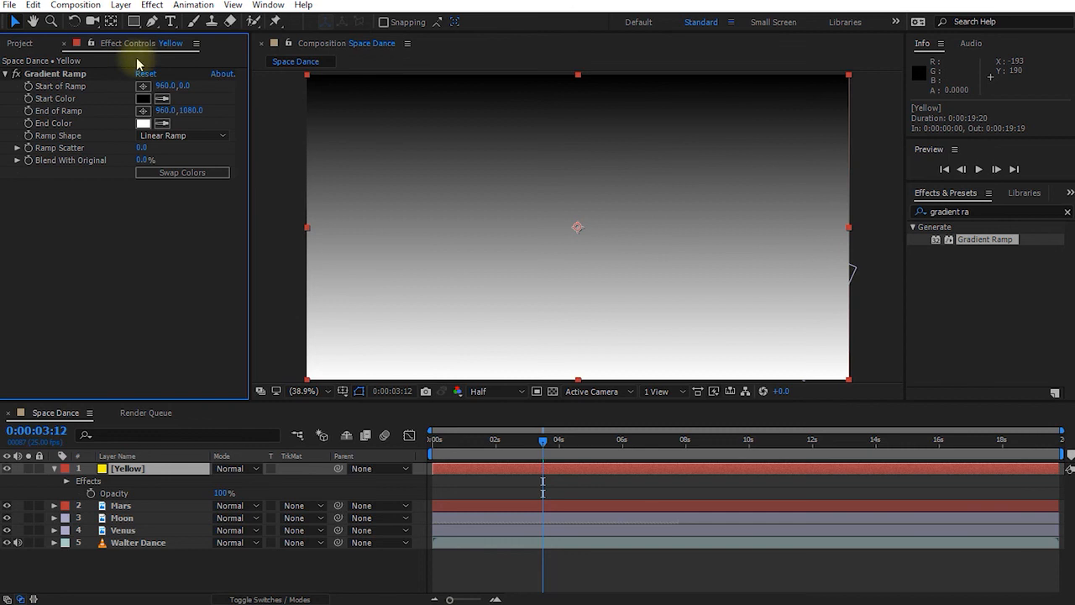
pyautogui.click(56, 75)
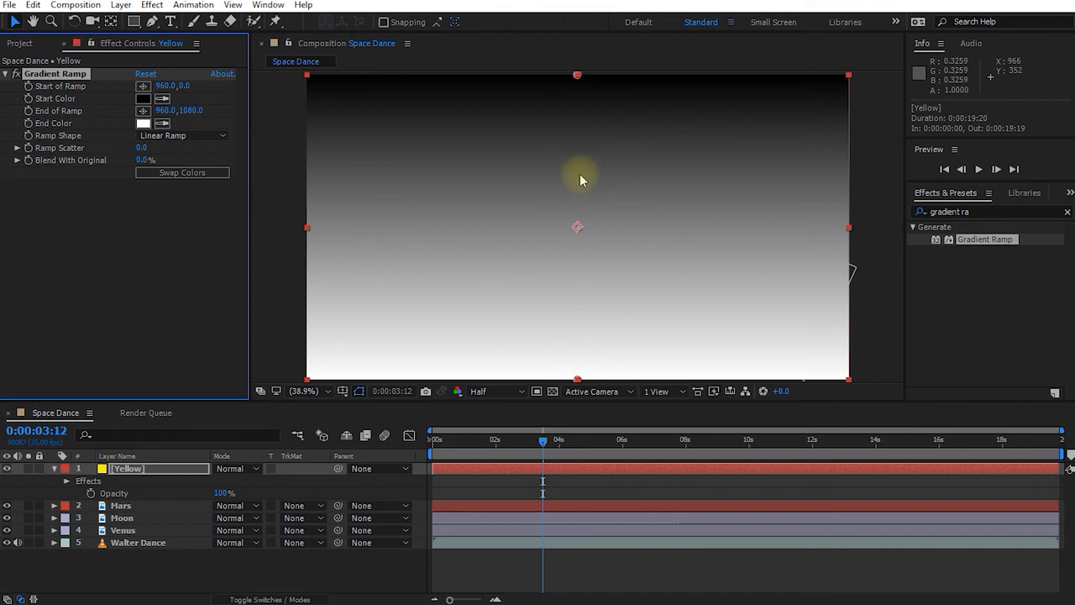
pyautogui.scroll(-1, 580, 173)
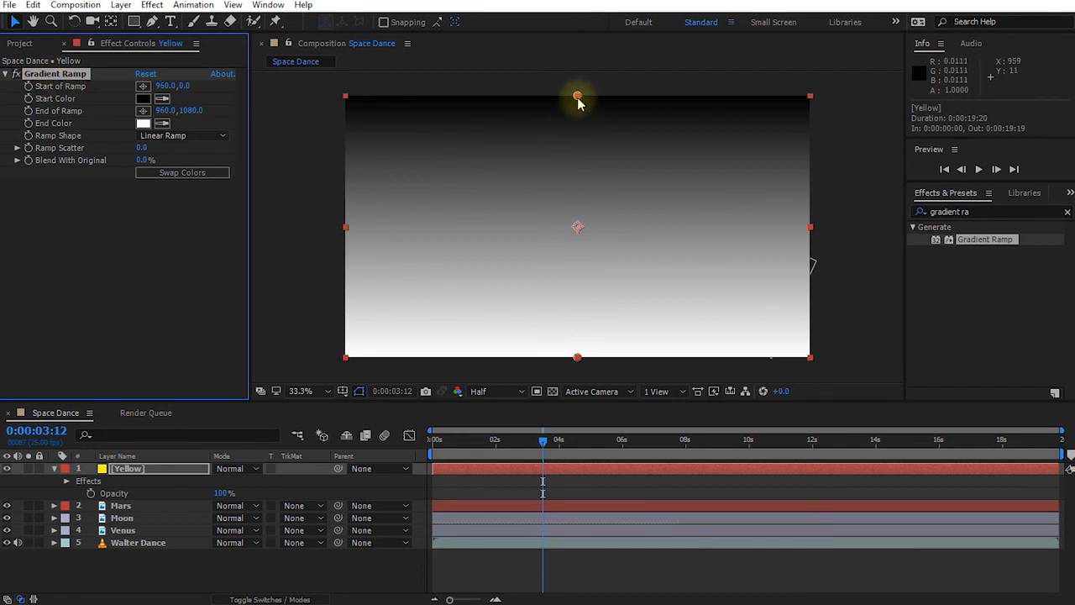
# Drag the ramp handles into a vertical gradient, Start 972,12 at top to End 966,1080 at bottom.
pyautogui.moveTo(578, 96); pyautogui.dragTo(551, 194)
pyautogui.moveTo(577, 359); pyautogui.dragTo(591, 268)
pyautogui.click(37, 79)
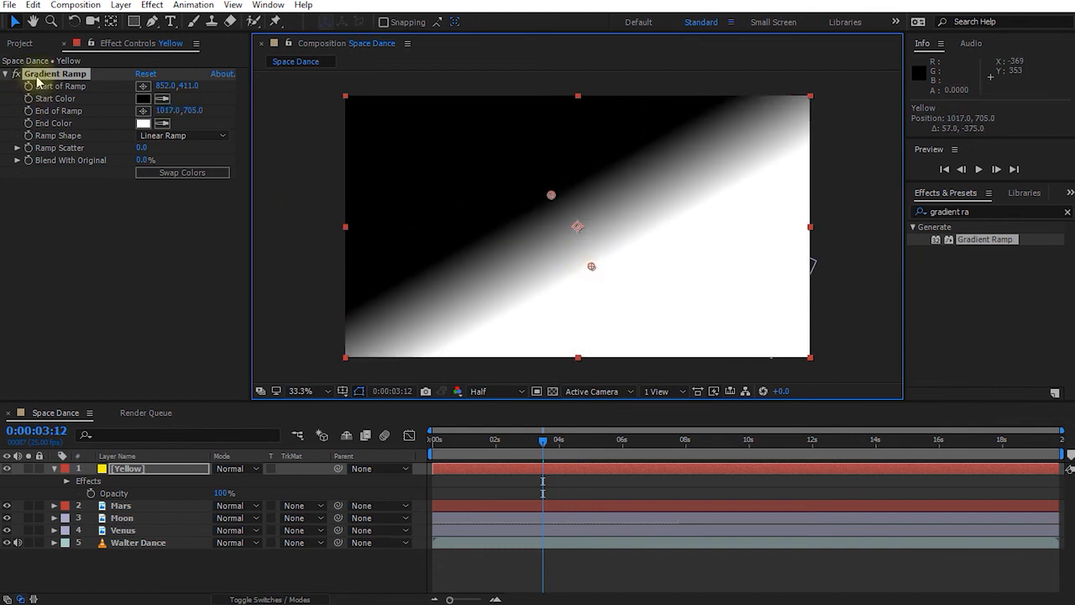
pyautogui.click(87, 263)
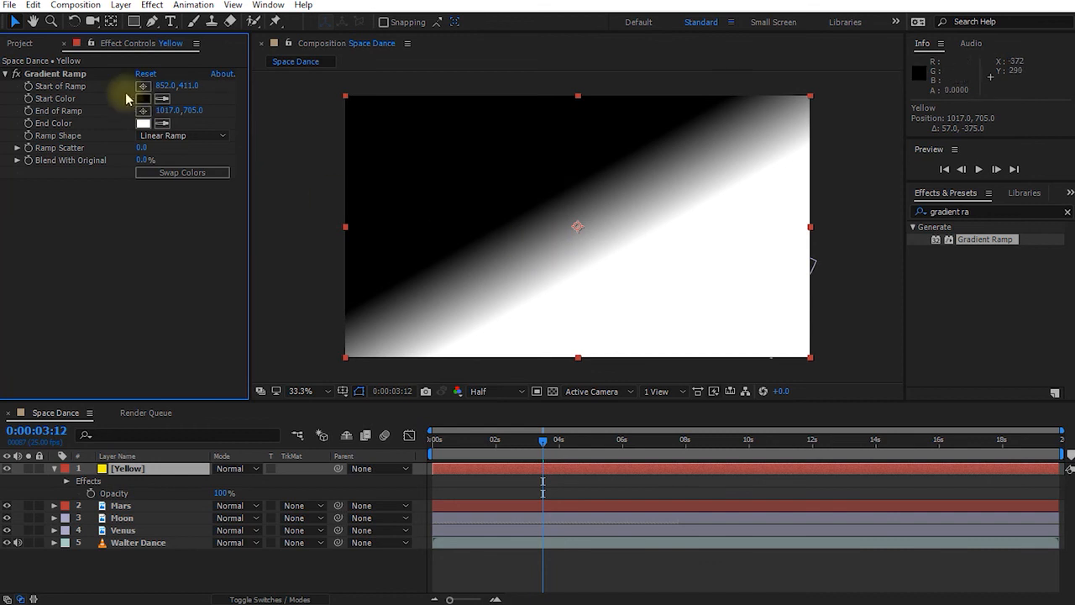
pyautogui.click(51, 73)
pyautogui.moveTo(551, 194); pyautogui.dragTo(581, 103)
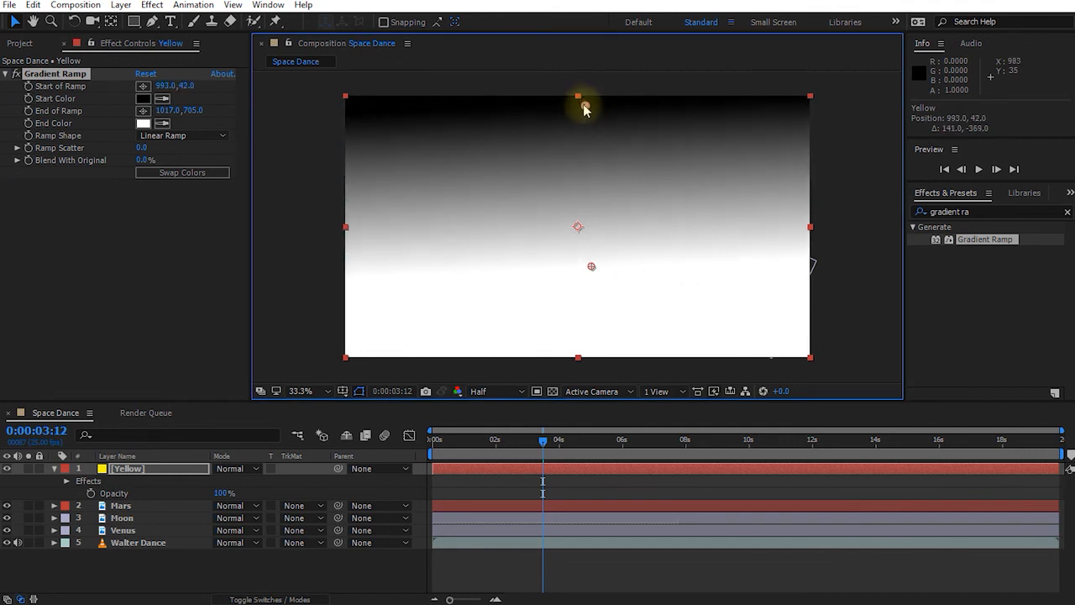
pyautogui.moveTo(591, 268); pyautogui.dragTo(579, 361)
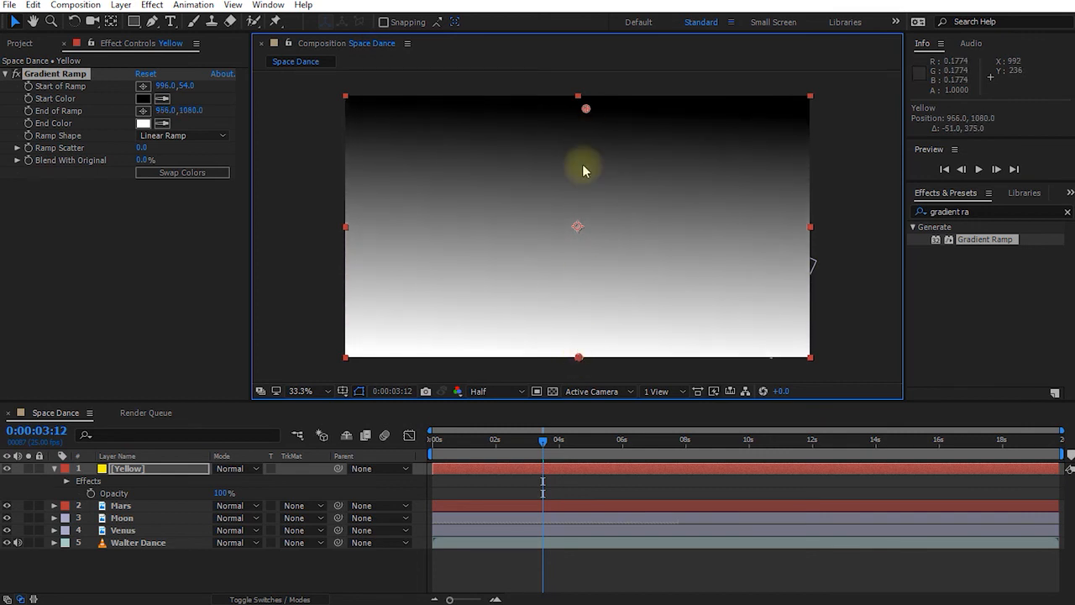
pyautogui.moveTo(585, 110); pyautogui.dragTo(581, 101)
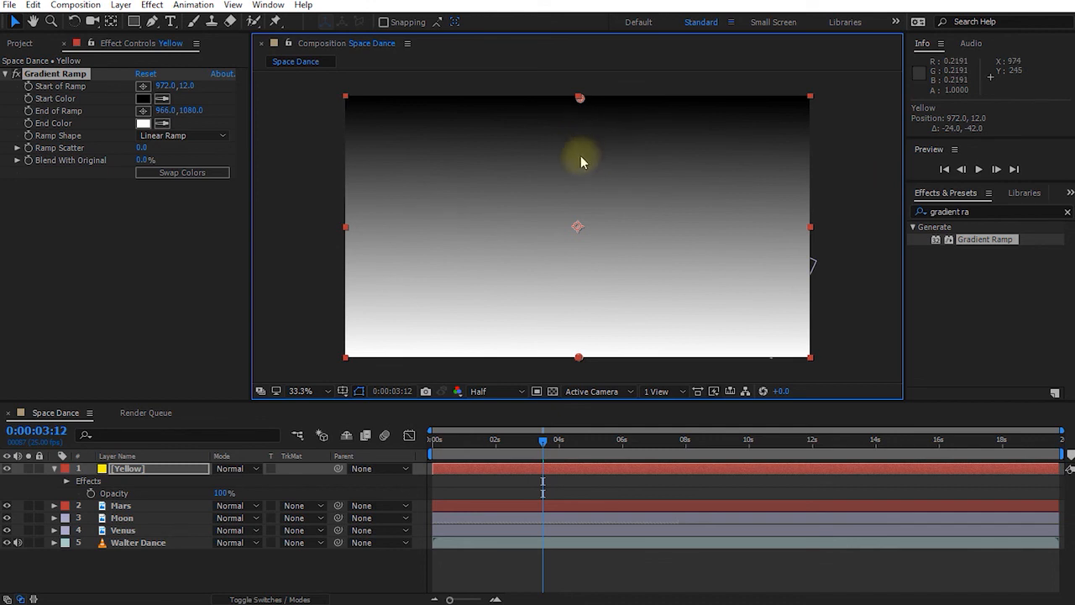
pyautogui.click(42, 74)
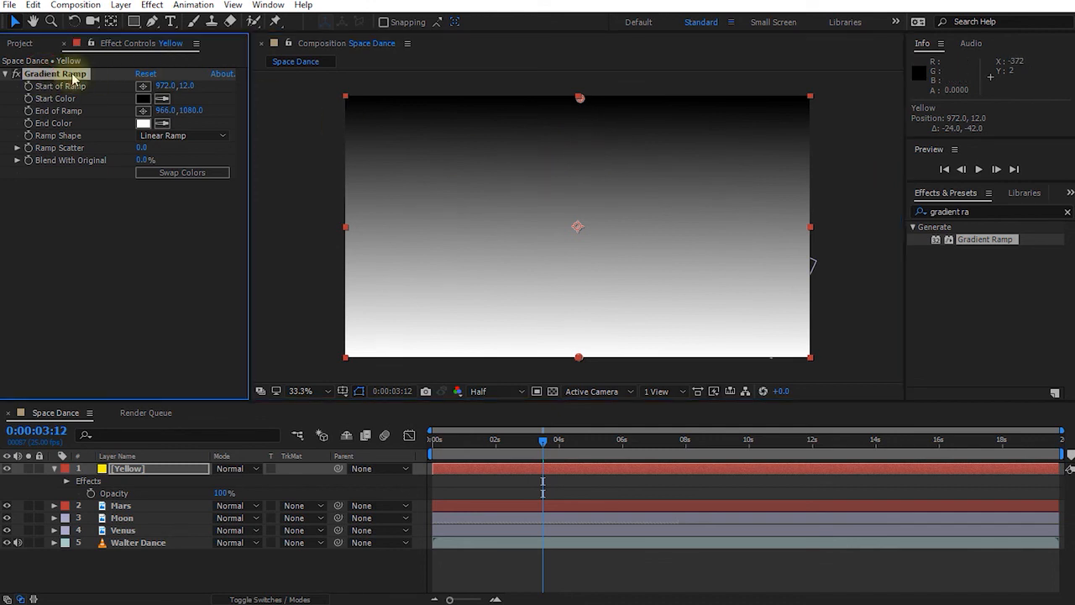
# Set the Gradient Ramp's End Color to a fully saturated bright yellow.
pyautogui.click(144, 125)
pyautogui.click(753, 488)
pyautogui.moveTo(707, 427)
pyautogui.mouseDown()
pyautogui.moveTo(744, 336)
pyautogui.moveTo(759, 326)
pyautogui.mouseUp()
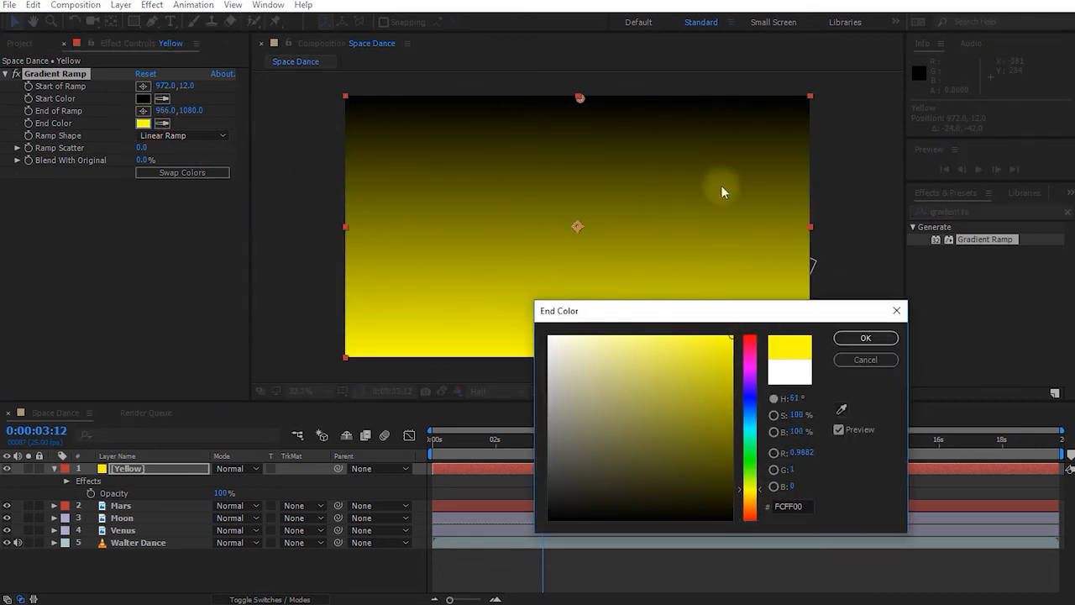
pyautogui.click(861, 337)
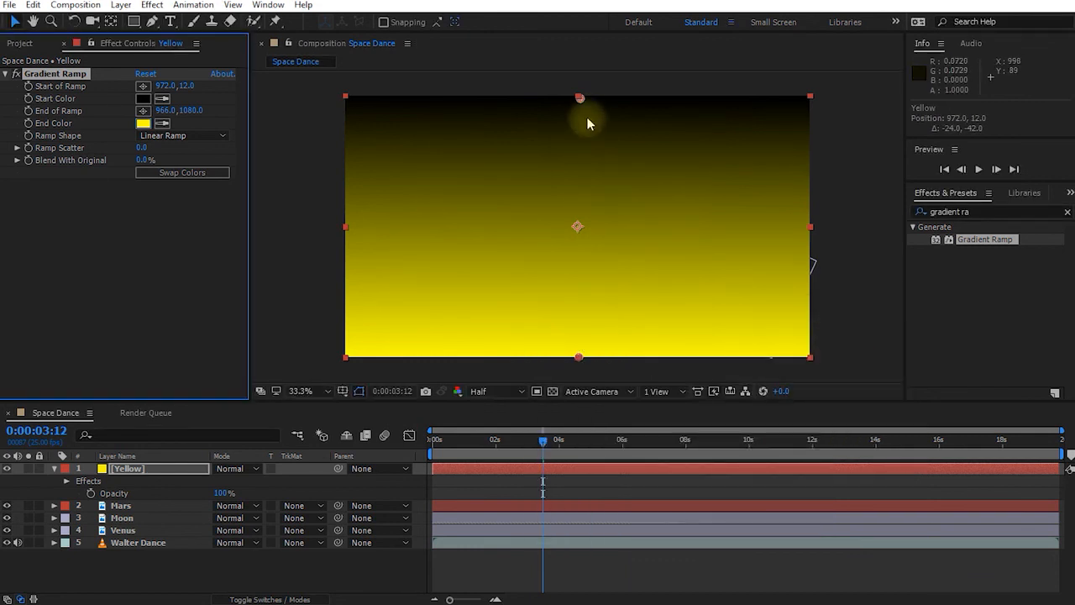
# Nudge the ramp handles lower, then blend the Yellow layer in Screen mode at 21% opacity.
pyautogui.moveTo(582, 105)
pyautogui.mouseDown()
pyautogui.moveTo(576, 131)
pyautogui.moveTo(576, 114)
pyautogui.mouseUp()
pyautogui.moveTo(579, 360); pyautogui.dragTo(578, 394)
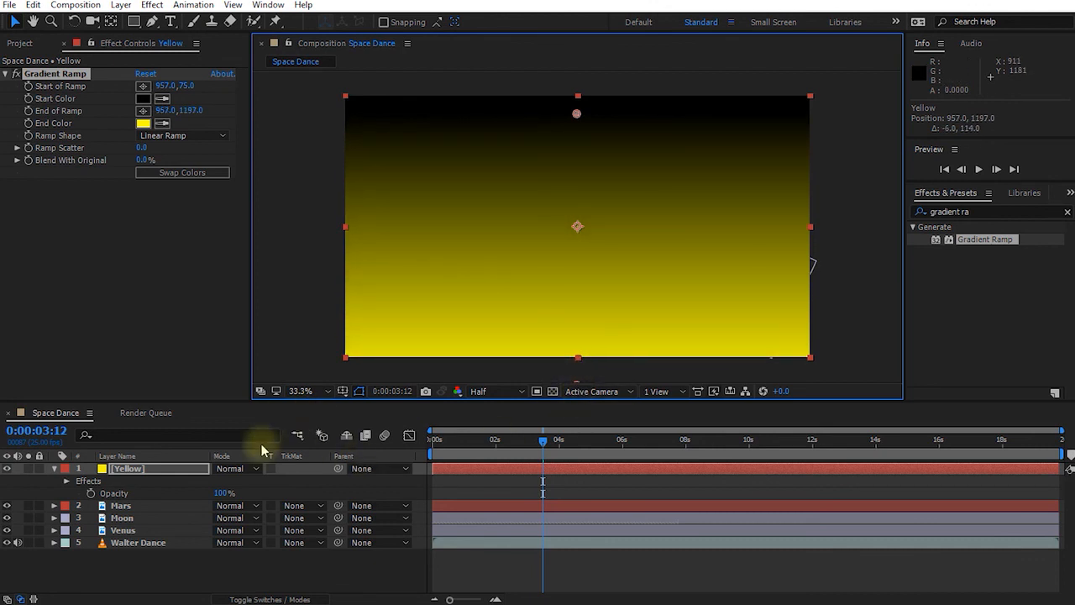
pyautogui.click(253, 472)
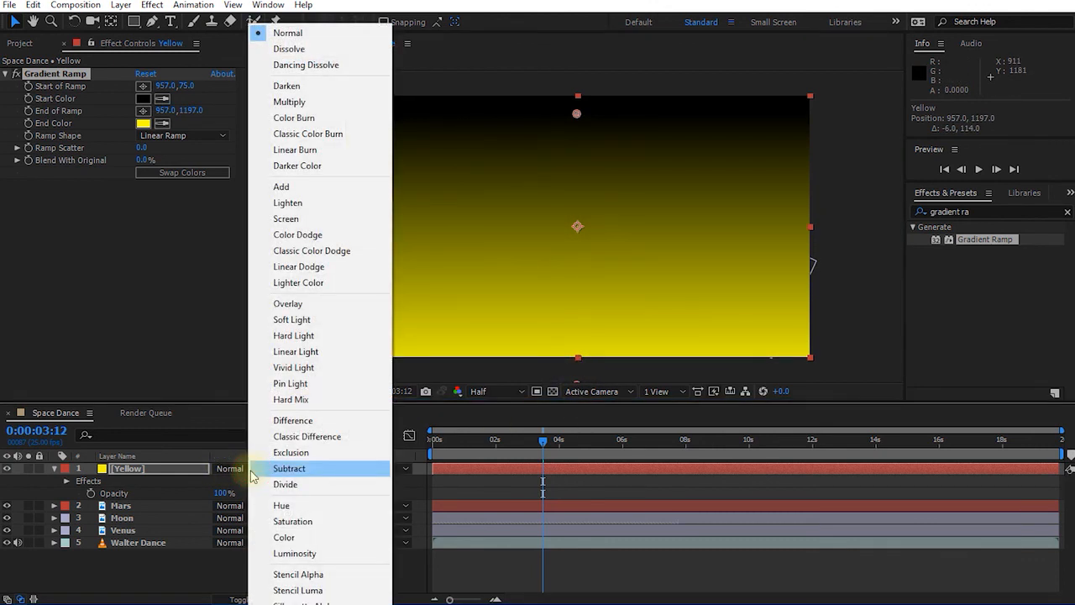
pyautogui.click(285, 219)
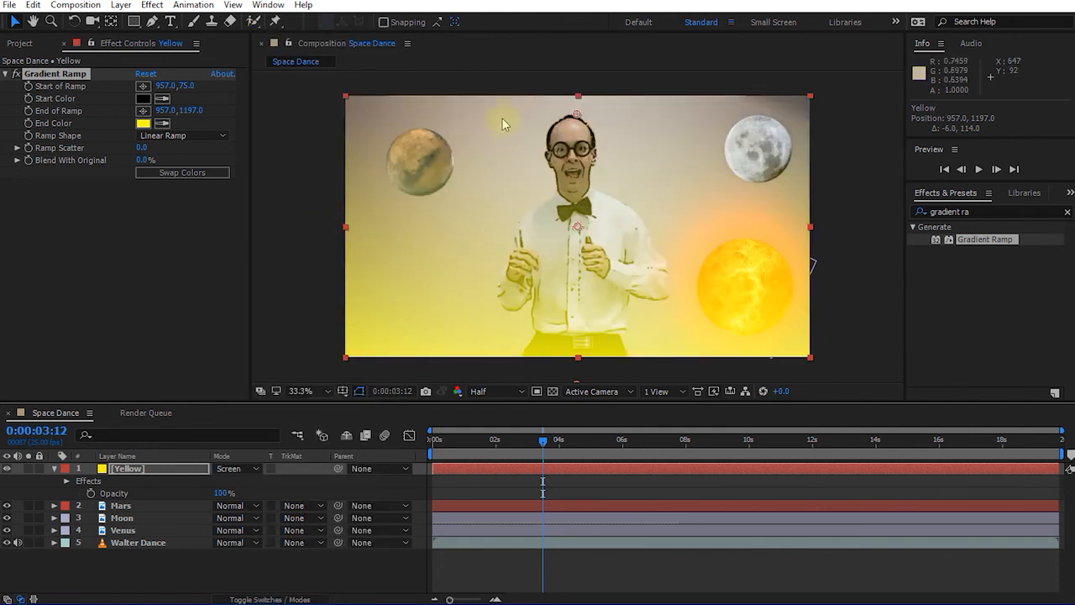
pyautogui.moveTo(220, 493); pyautogui.dragTo(170, 504)
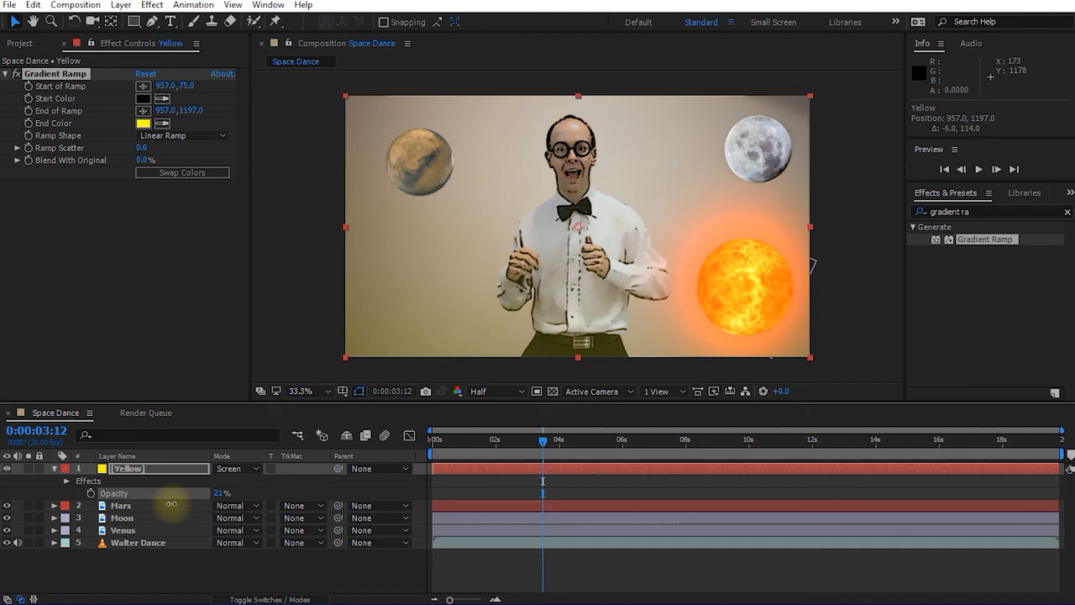
pyautogui.click(141, 467)
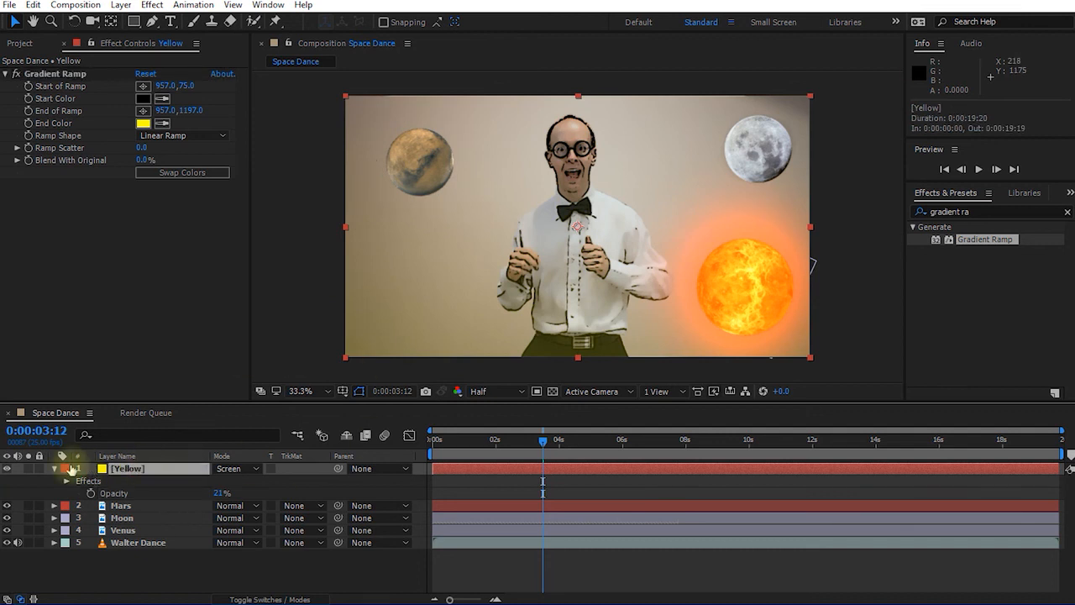
# Toggle the yellow gradient off and on, then scrub to later frames of the dance.
pyautogui.click(9, 470)
pyautogui.click(9, 470)
pyautogui.click(8, 469)
pyautogui.click(8, 469)
pyautogui.click(545, 438)
pyautogui.moveTo(544, 437); pyautogui.dragTo(612, 466)
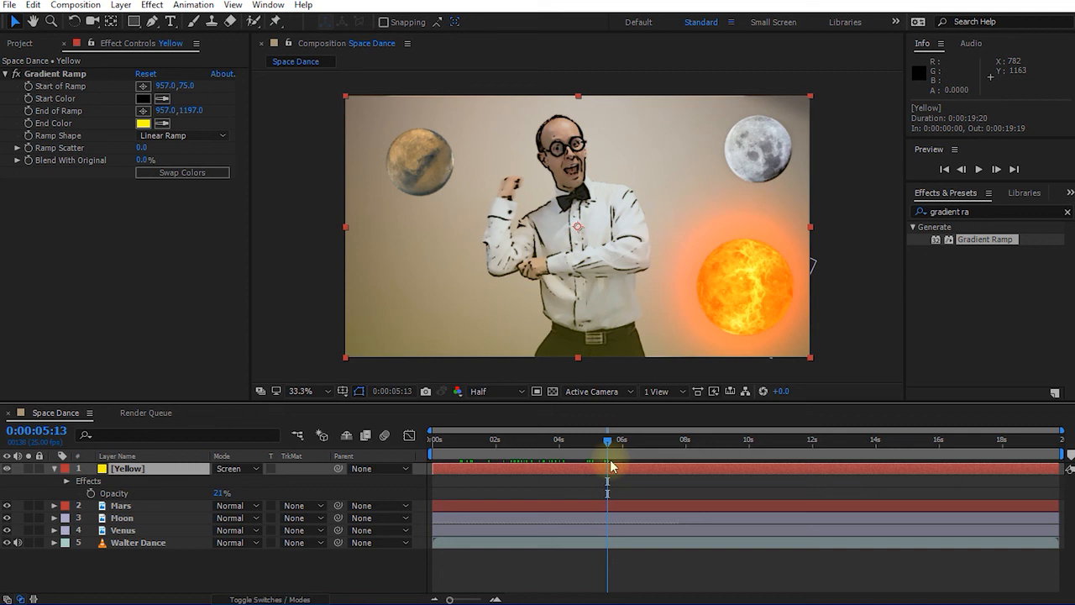
# Clear the Effects & Presets search and scrub to another moment of the dance.
pyautogui.click(1068, 212)
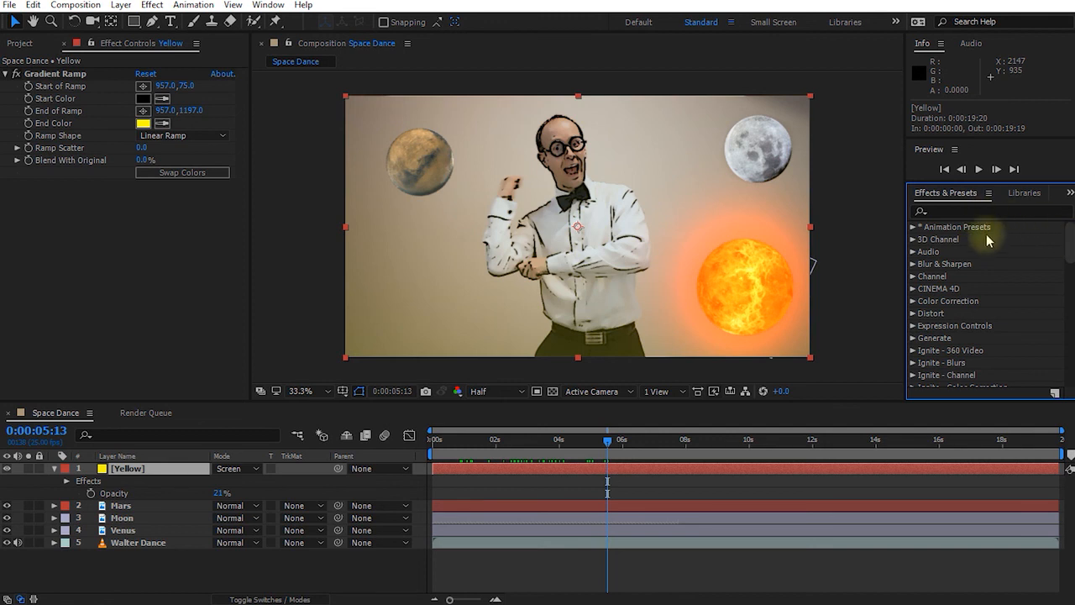
pyautogui.moveTo(1065, 239); pyautogui.dragTo(1065, 365)
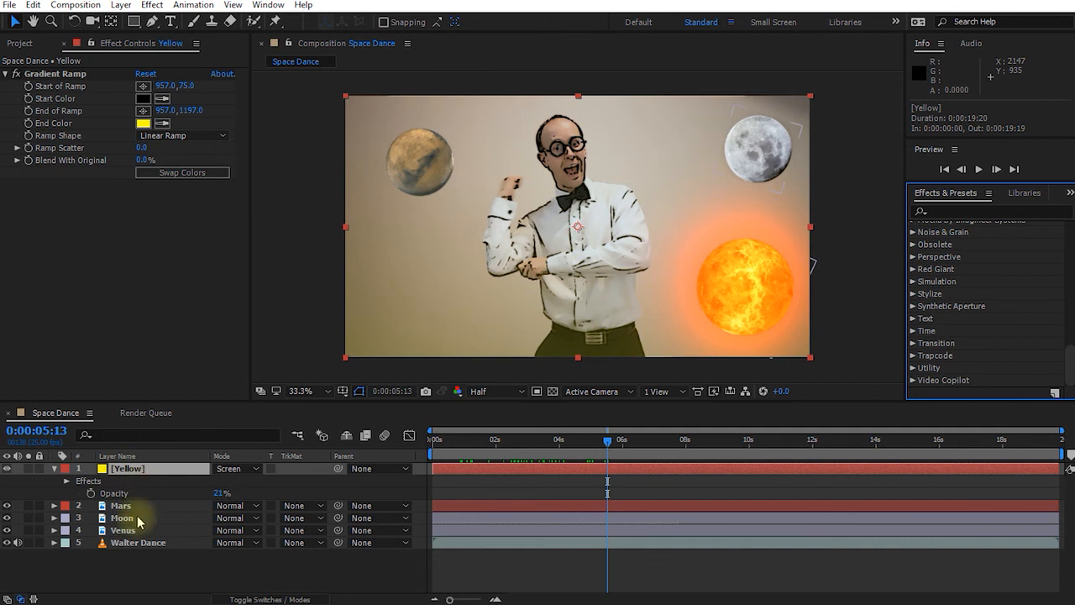
pyautogui.moveTo(609, 440); pyautogui.dragTo(829, 487)
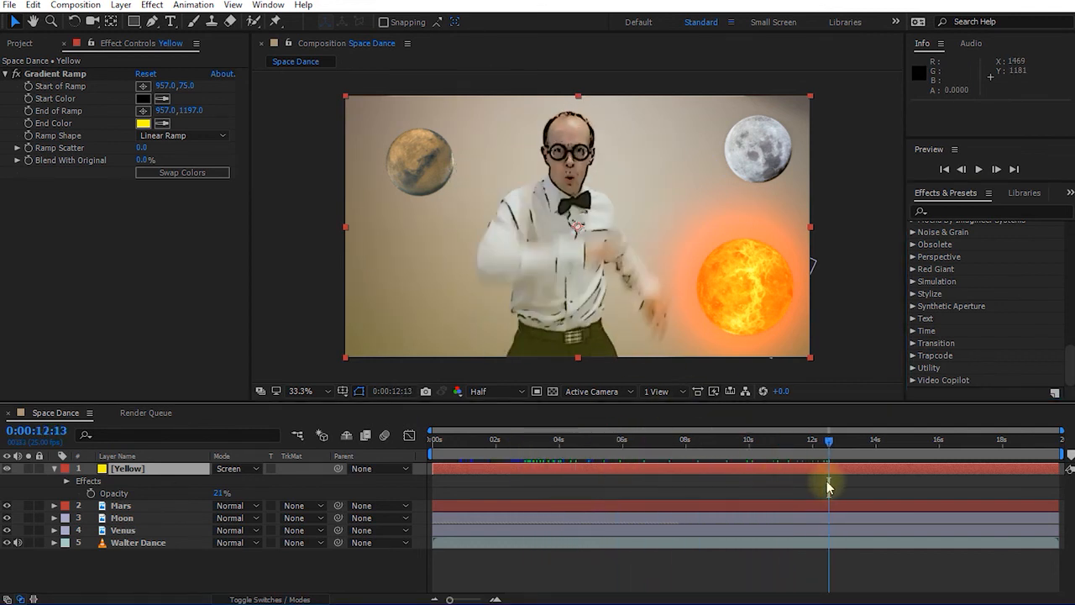